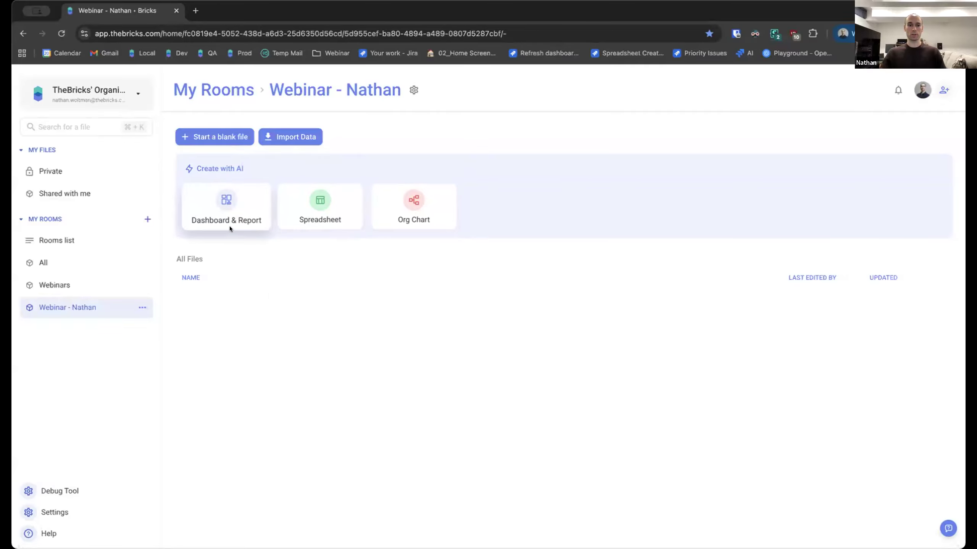
Step: Create a Dashboard & Report with AI from the imported file Sales_Data_Webinar_Jan-Mar.csv
{"action": "left_click", "coordinate": [218, 208]}
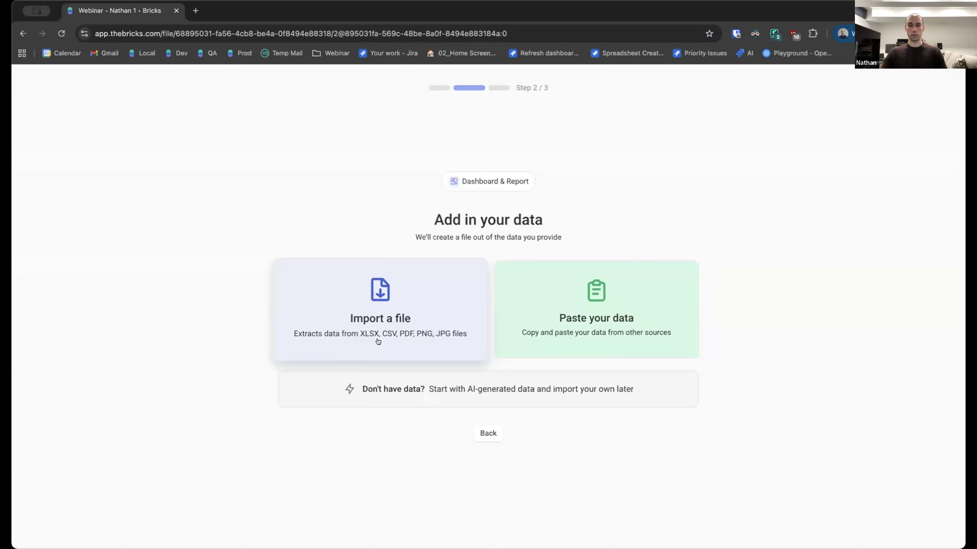
{"action": "left_click", "coordinate": [375, 321]}
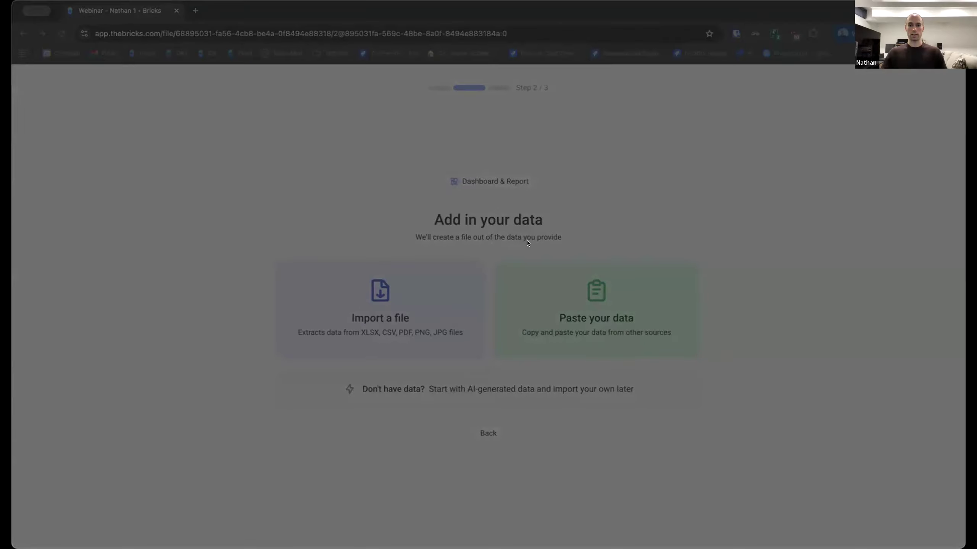
{"action": "left_click", "coordinate": [678, 376]}
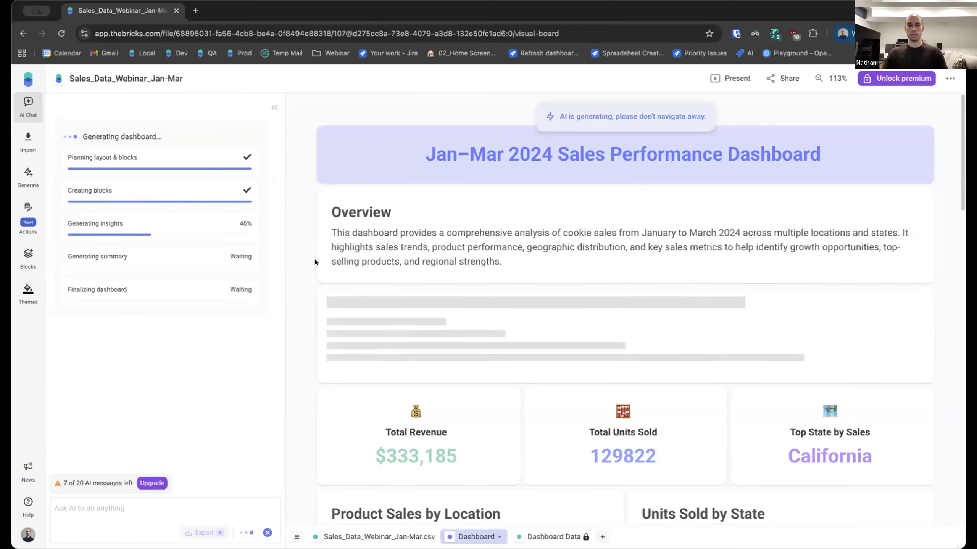
Step: Review the generated sales dashboard's overall insights, KPI cards, Units Sold by State chart and daily units sold trend
{"action": "scroll", "coordinate": [314, 260], "scroll_direction": "down", "scroll_amount": 5}
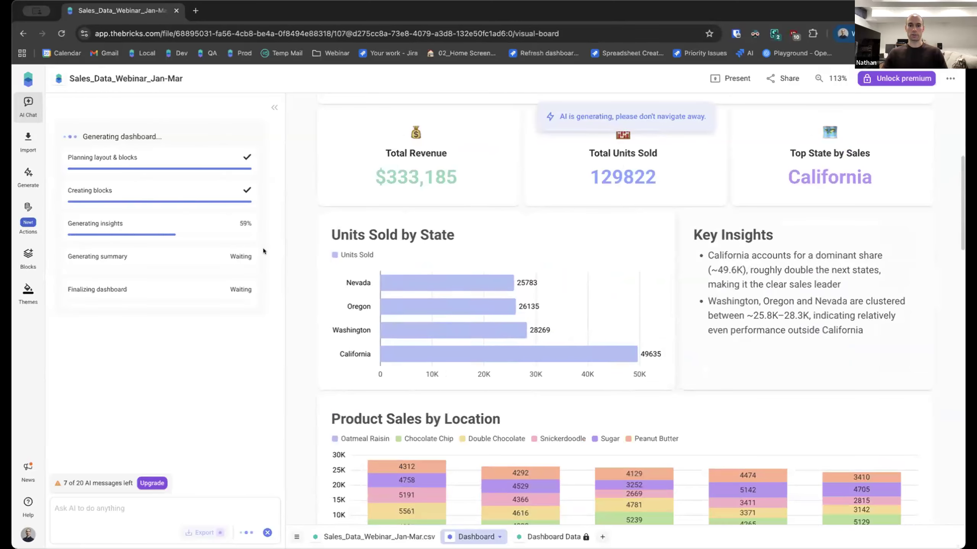
{"action": "scroll", "coordinate": [442, 280], "scroll_direction": "down", "scroll_amount": 1}
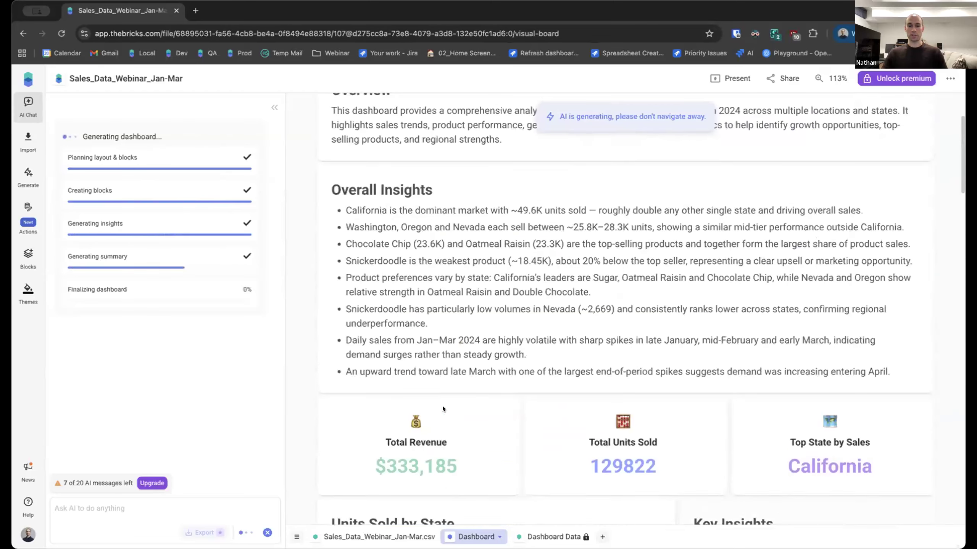
{"action": "scroll", "coordinate": [442, 409], "scroll_direction": "down", "scroll_amount": 1}
{"action": "scroll", "coordinate": [425, 400], "scroll_direction": "down", "scroll_amount": 1}
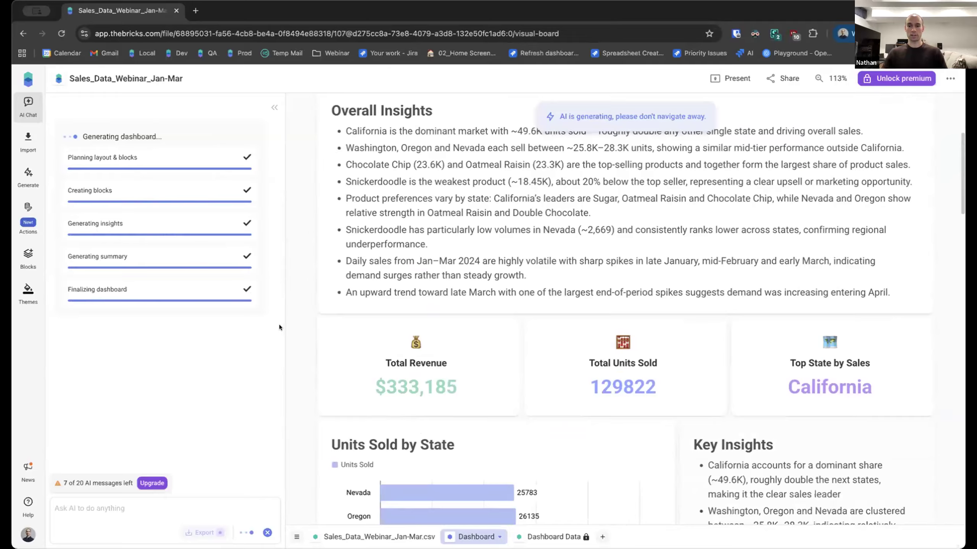
{"action": "scroll", "coordinate": [313, 328], "scroll_direction": "down", "scroll_amount": 6}
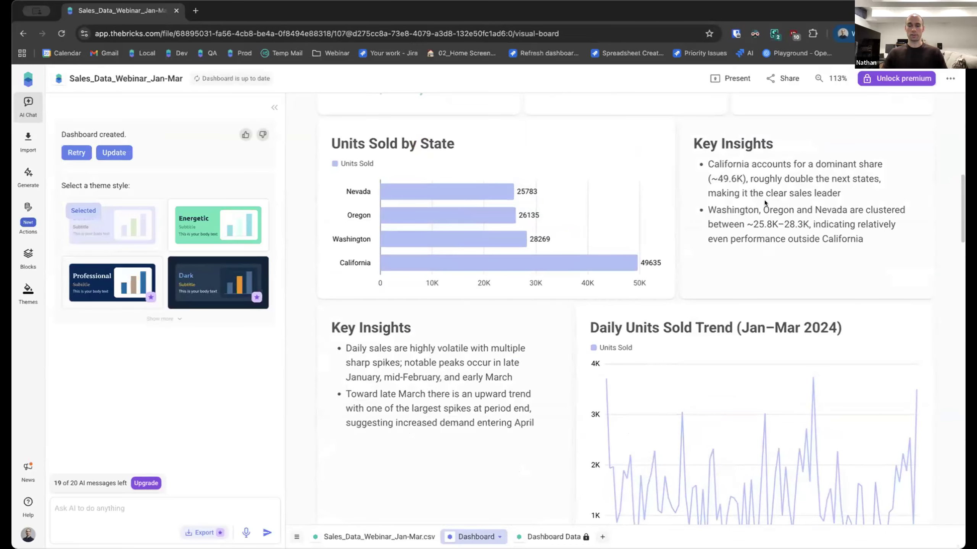
{"action": "scroll", "coordinate": [765, 203], "scroll_direction": "up", "scroll_amount": 1}
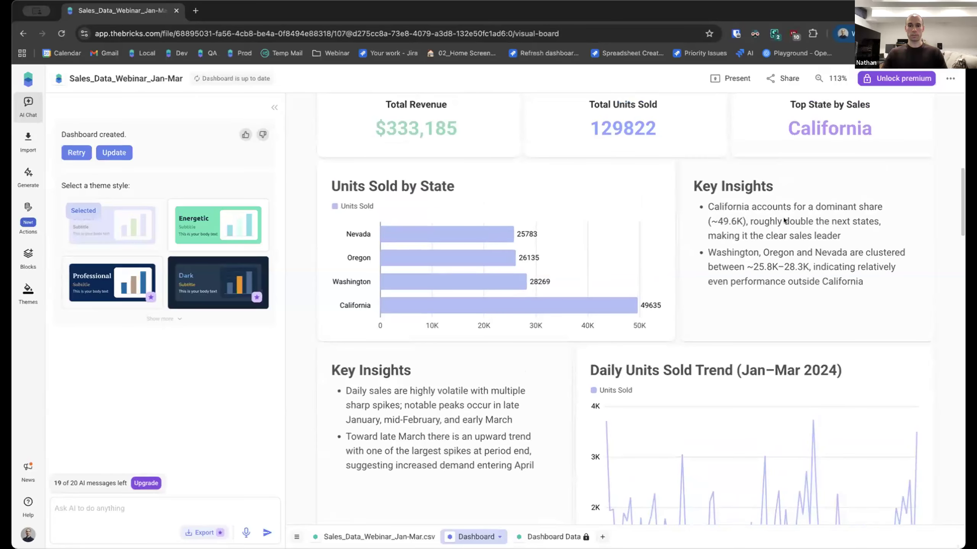
{"action": "scroll", "coordinate": [784, 220], "scroll_direction": "down", "scroll_amount": 3}
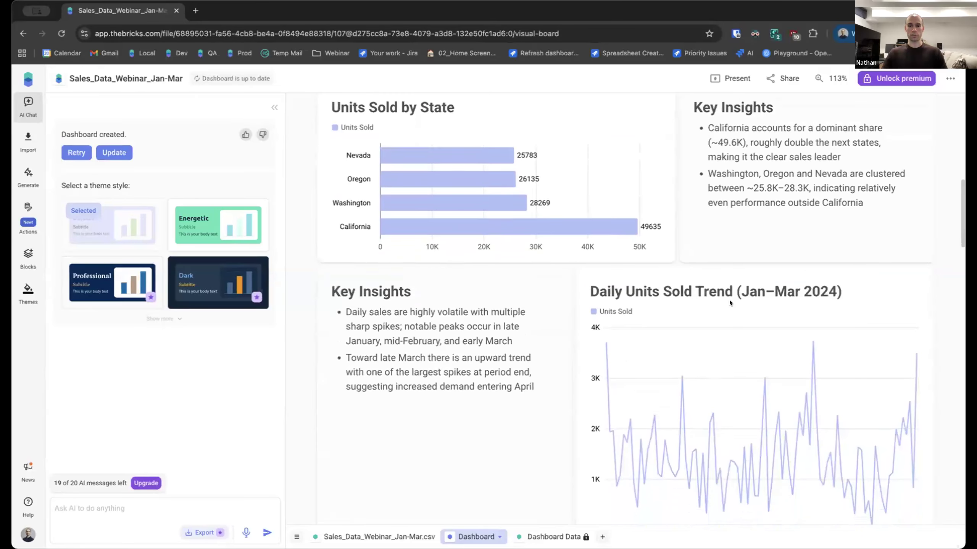
{"action": "scroll", "coordinate": [730, 285], "scroll_direction": "down", "scroll_amount": 2}
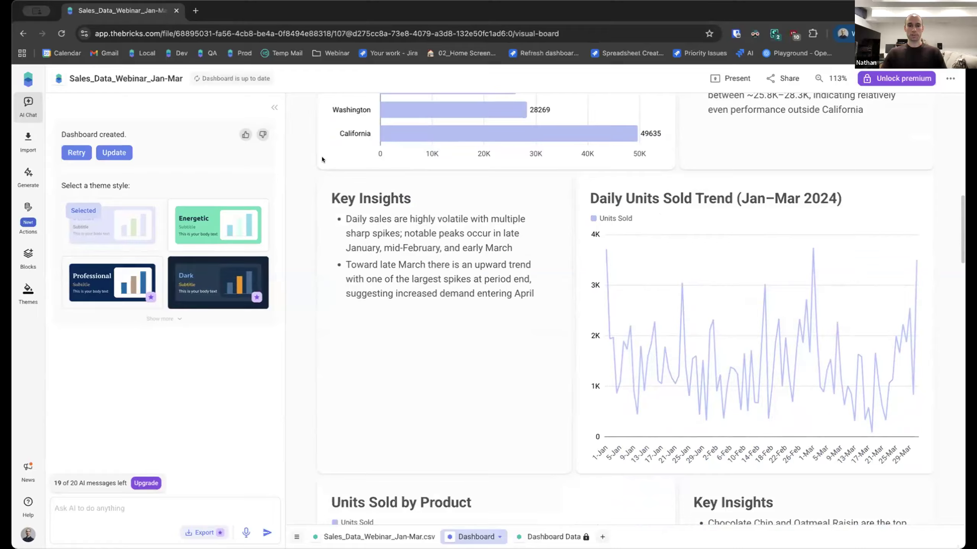
{"action": "scroll", "coordinate": [303, 224], "scroll_direction": "up", "scroll_amount": 10}
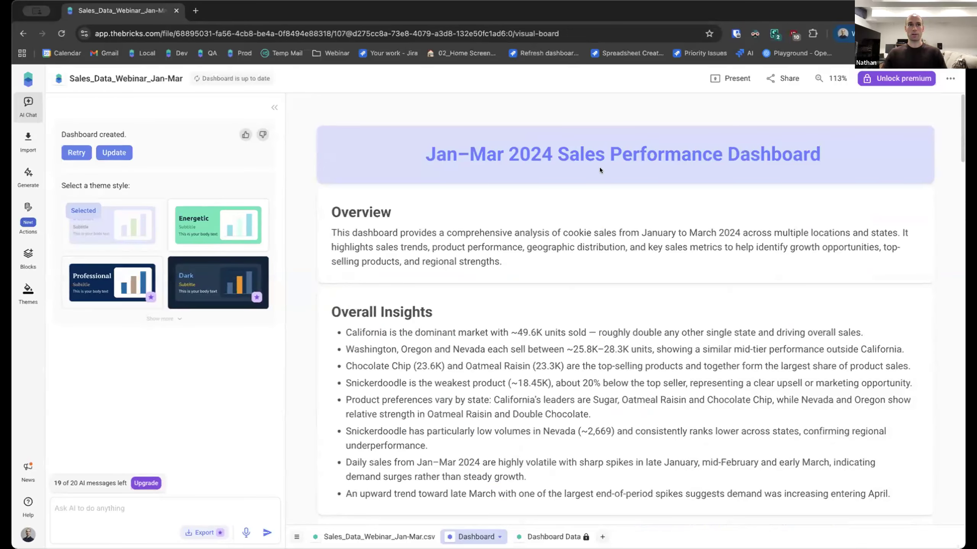
Step: Show all theme styles and try Energetic, Professional, Dark, Corporate and Creative on the dashboard
{"action": "left_click", "coordinate": [161, 319]}
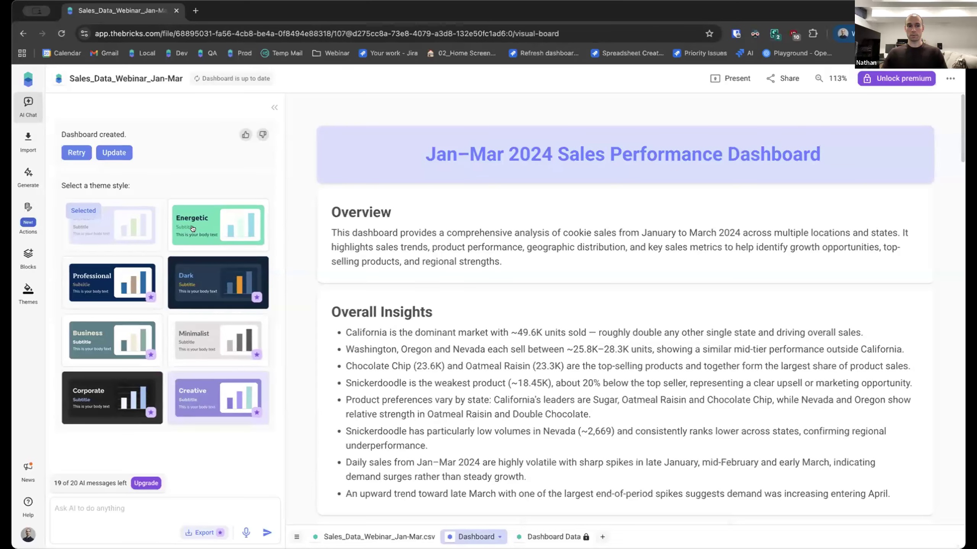
{"action": "scroll", "coordinate": [592, 303], "scroll_direction": "down", "scroll_amount": 6}
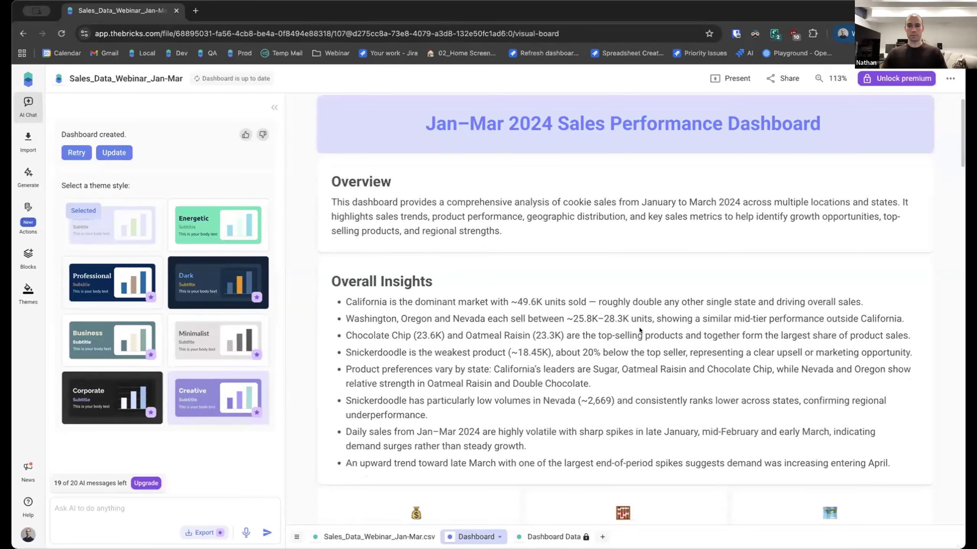
{"action": "scroll", "coordinate": [580, 303], "scroll_direction": "up", "scroll_amount": 3}
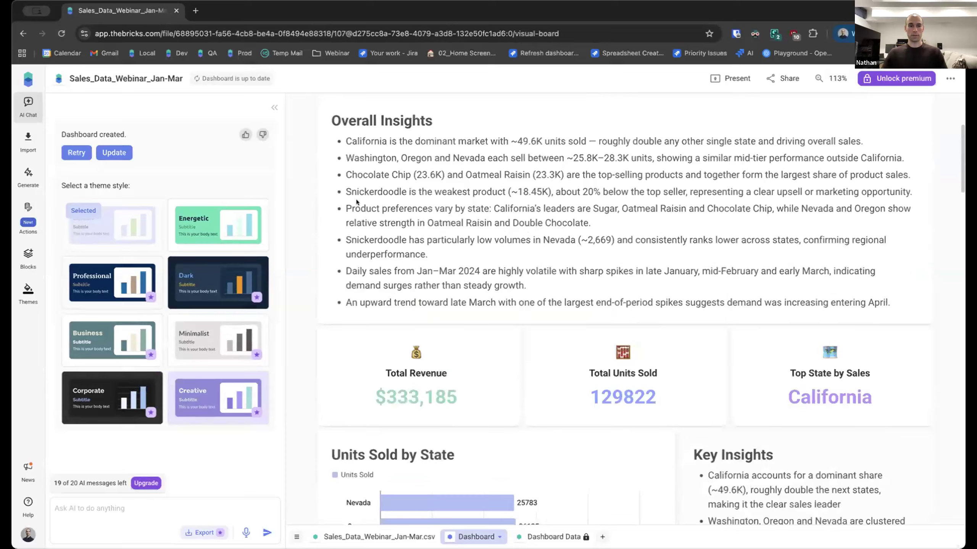
{"action": "left_click", "coordinate": [212, 218]}
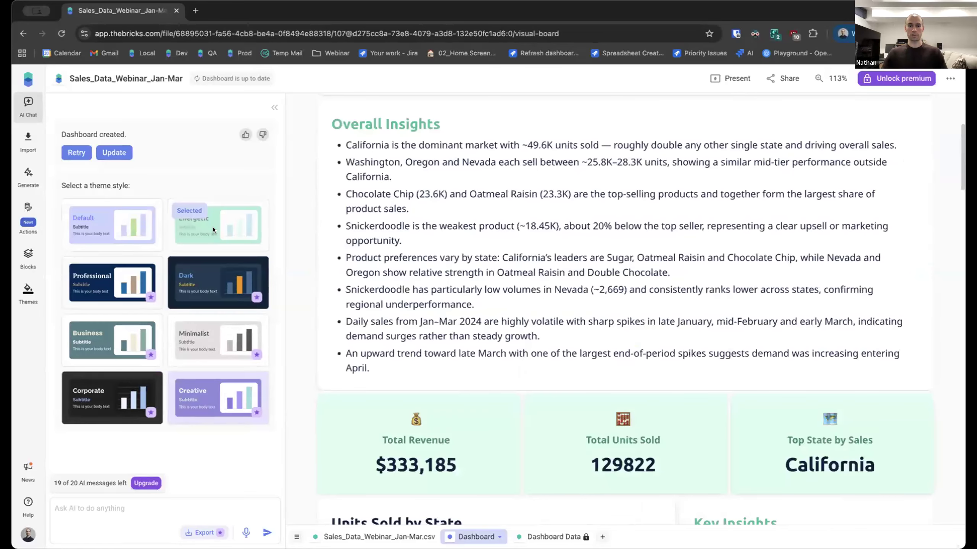
{"action": "left_click", "coordinate": [96, 280]}
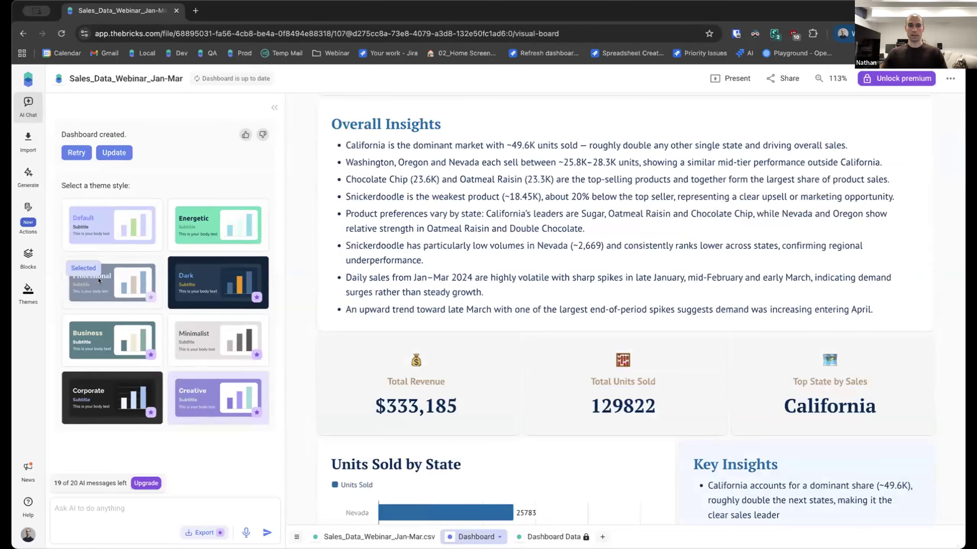
{"action": "left_click", "coordinate": [185, 284]}
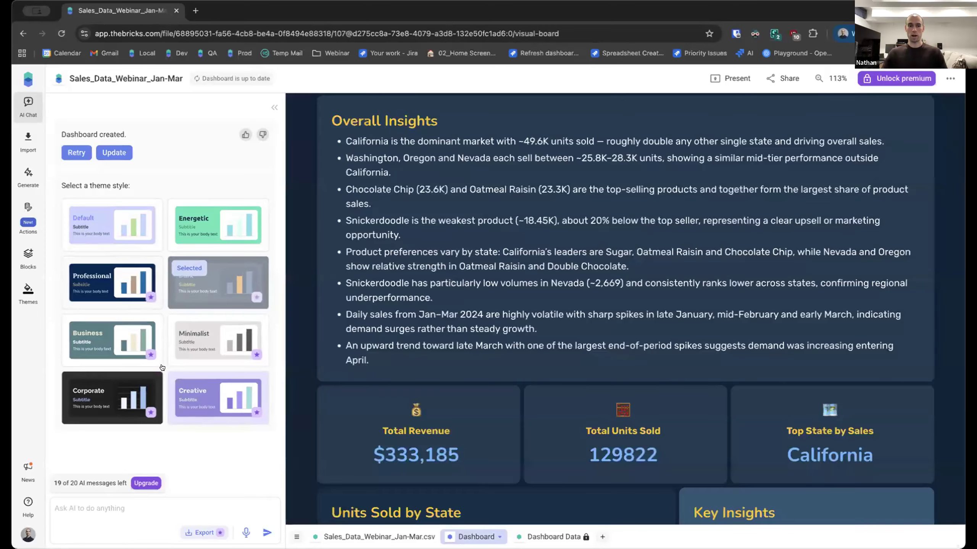
{"action": "left_click", "coordinate": [124, 382]}
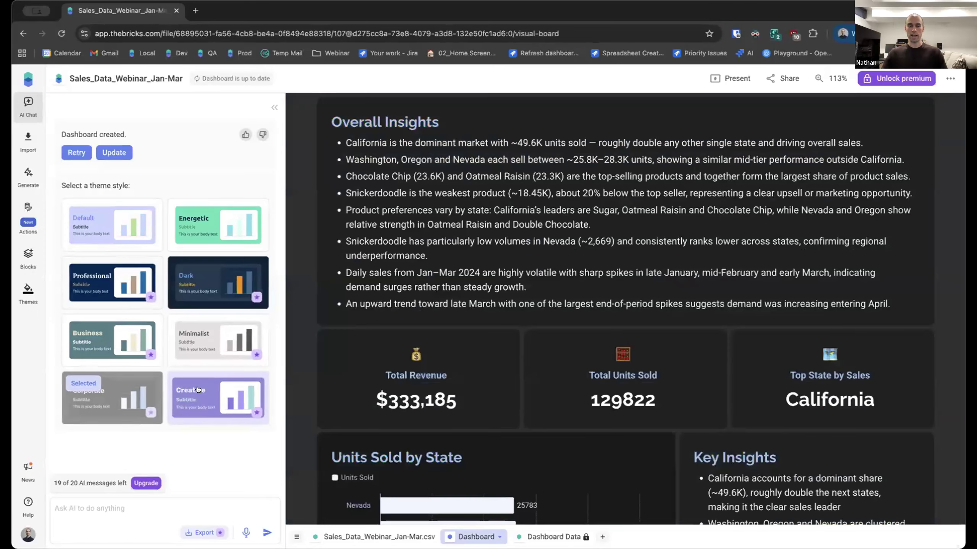
{"action": "left_click", "coordinate": [198, 388]}
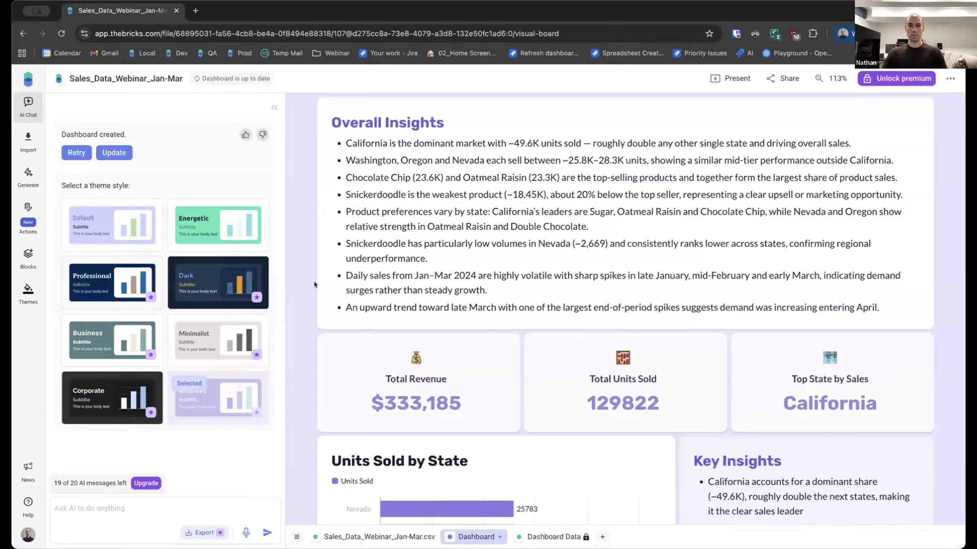
{"action": "scroll", "coordinate": [307, 295], "scroll_direction": "up", "scroll_amount": 1}
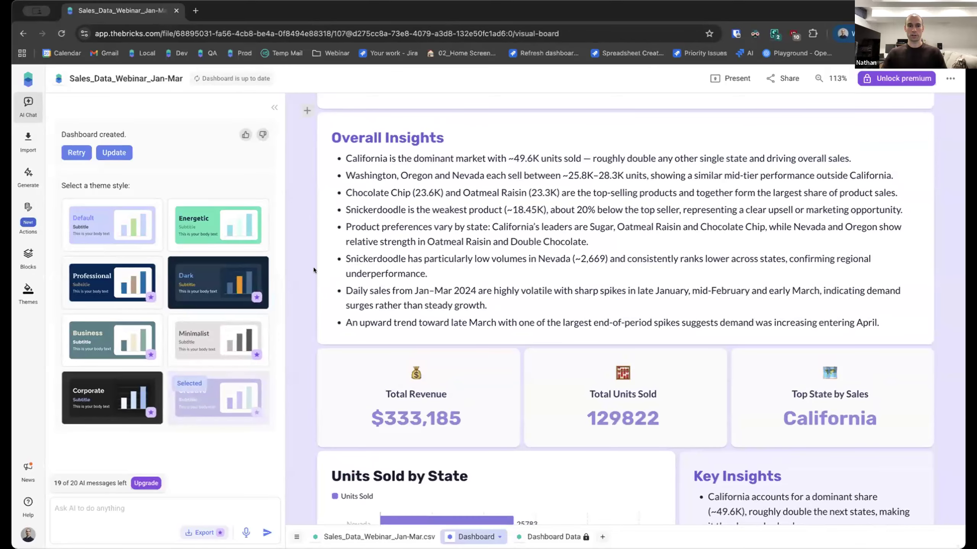
{"action": "scroll", "coordinate": [323, 262], "scroll_direction": "up", "scroll_amount": 5}
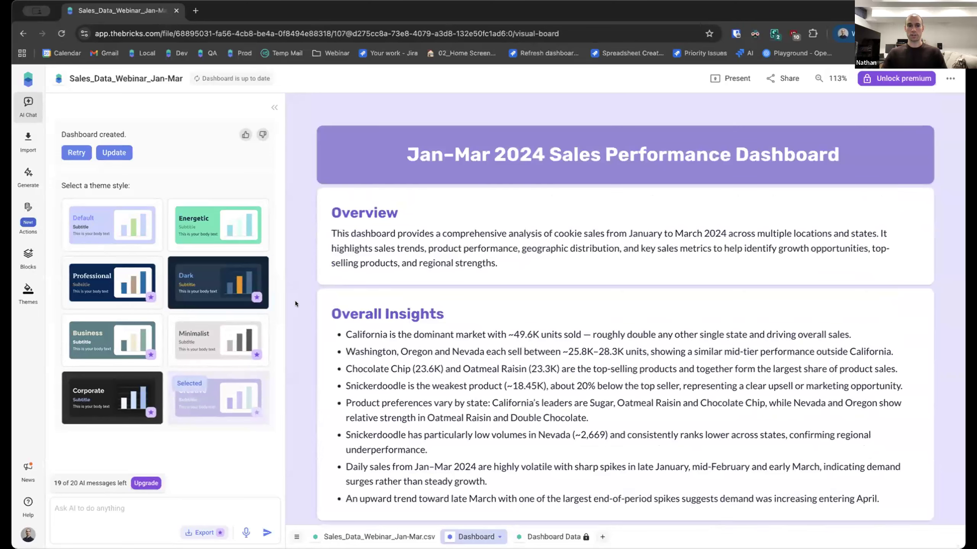
Step: Create a custom brand theme for the dashboard from an uploaded image
{"action": "left_click", "coordinate": [17, 287]}
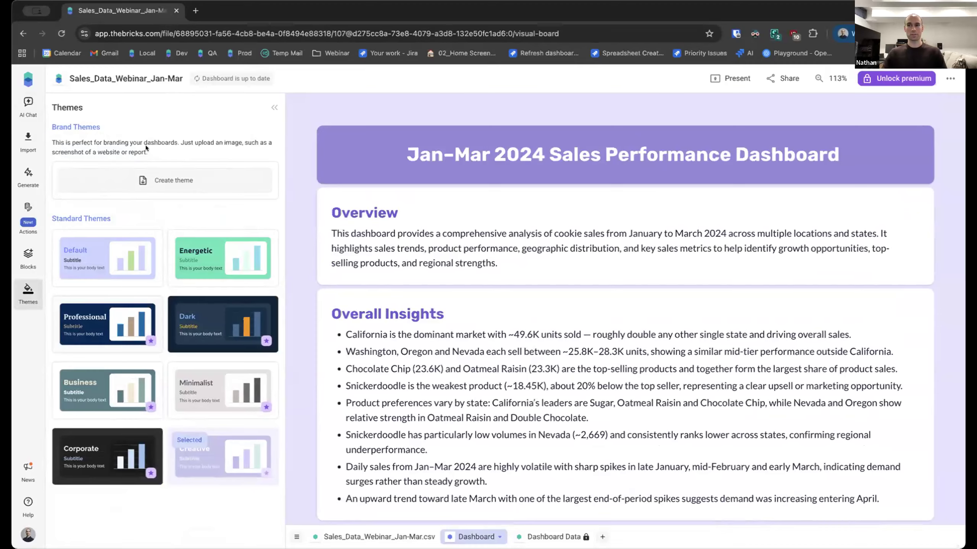
{"action": "left_click", "coordinate": [164, 181]}
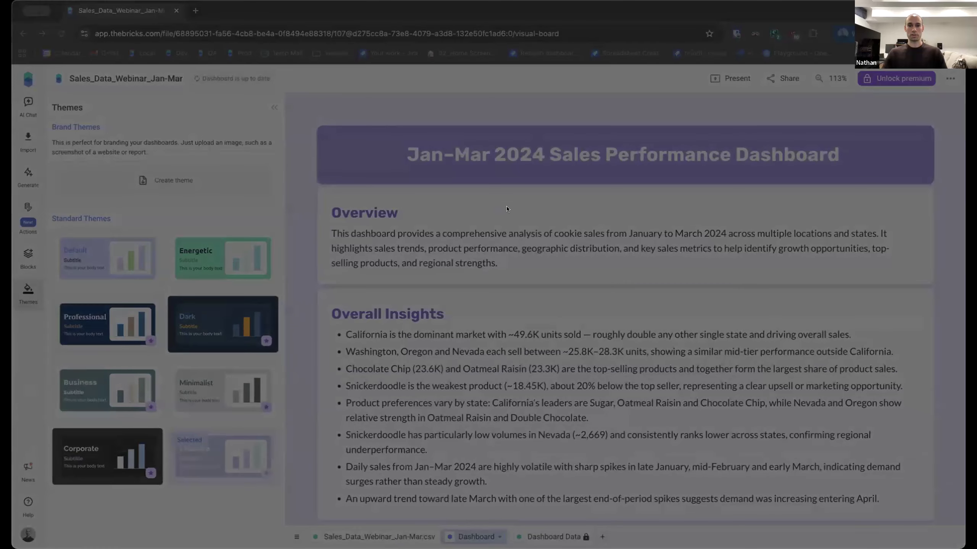
{"action": "left_click", "coordinate": [665, 377]}
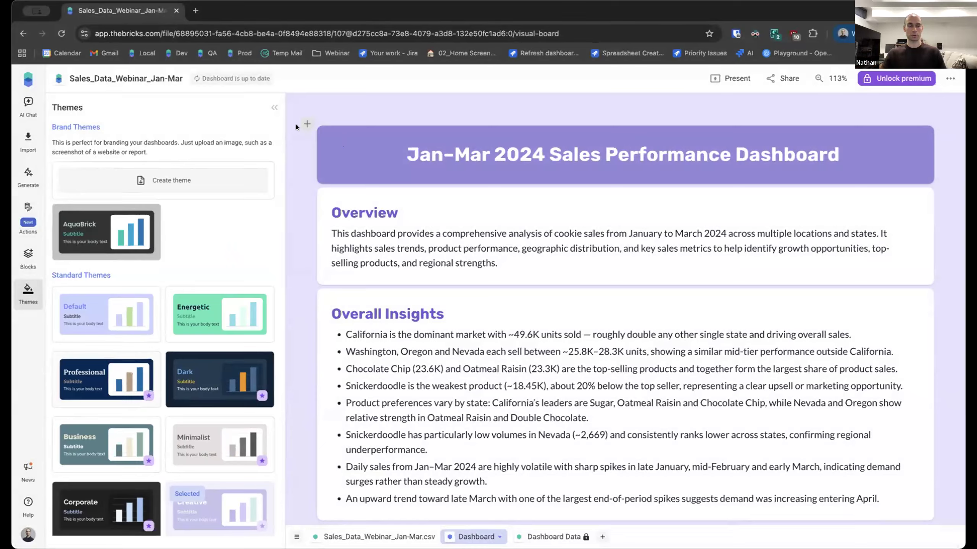
Step: Apply the AquaBrick brand theme to the dashboard and check its colours across the cards, insights and charts
{"action": "mouse_move", "coordinate": [73, 238]}
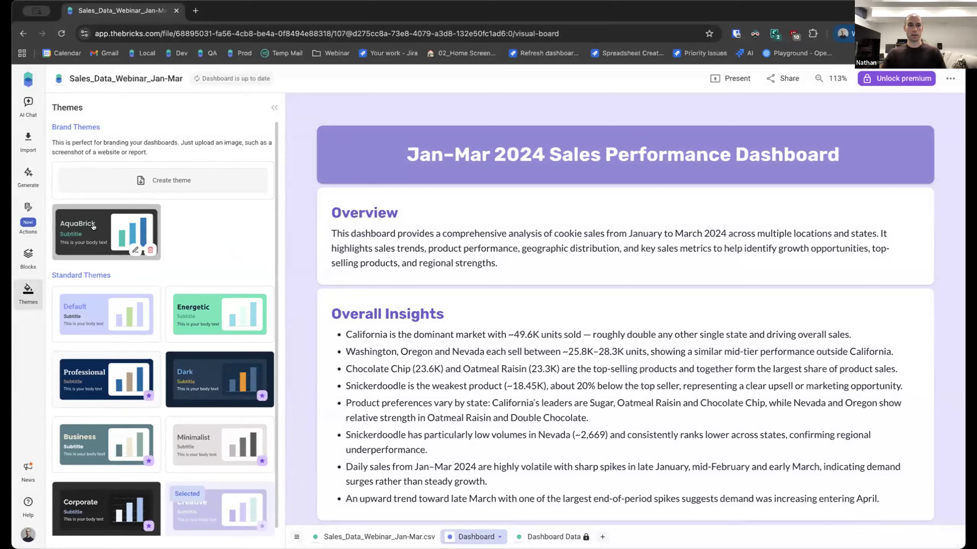
{"action": "left_click", "coordinate": [92, 224]}
{"action": "scroll", "coordinate": [344, 218], "scroll_direction": "down", "scroll_amount": 10}
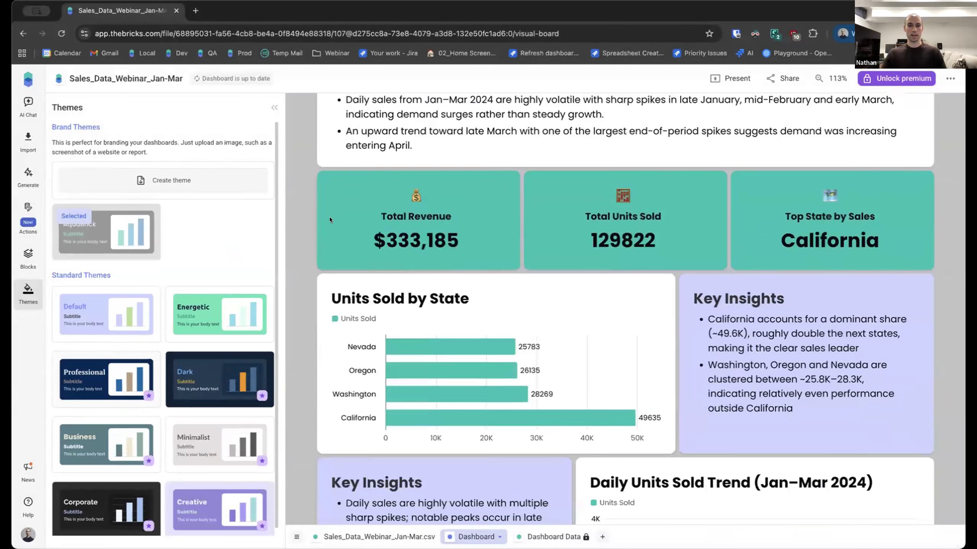
{"action": "scroll", "coordinate": [332, 219], "scroll_direction": "down", "scroll_amount": 13}
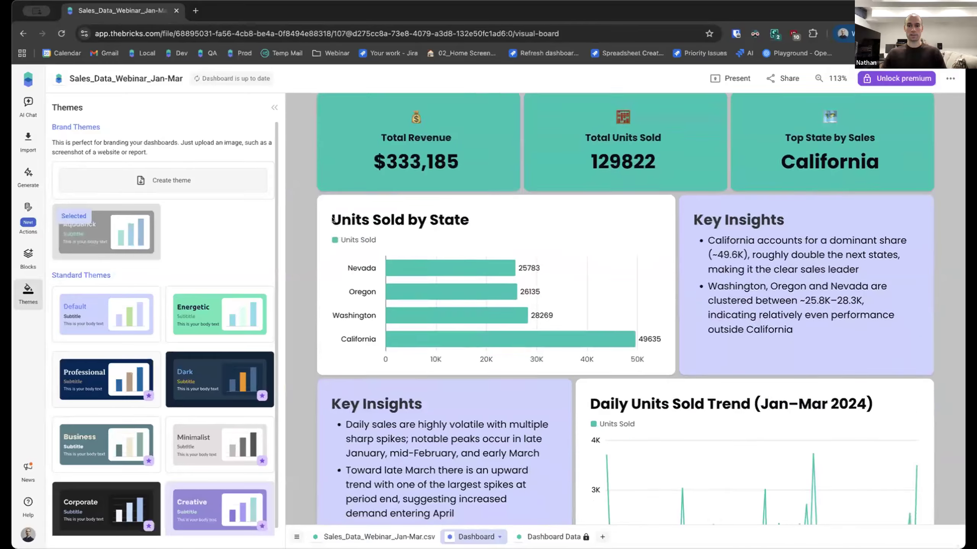
{"action": "scroll", "coordinate": [332, 219], "scroll_direction": "down", "scroll_amount": 5}
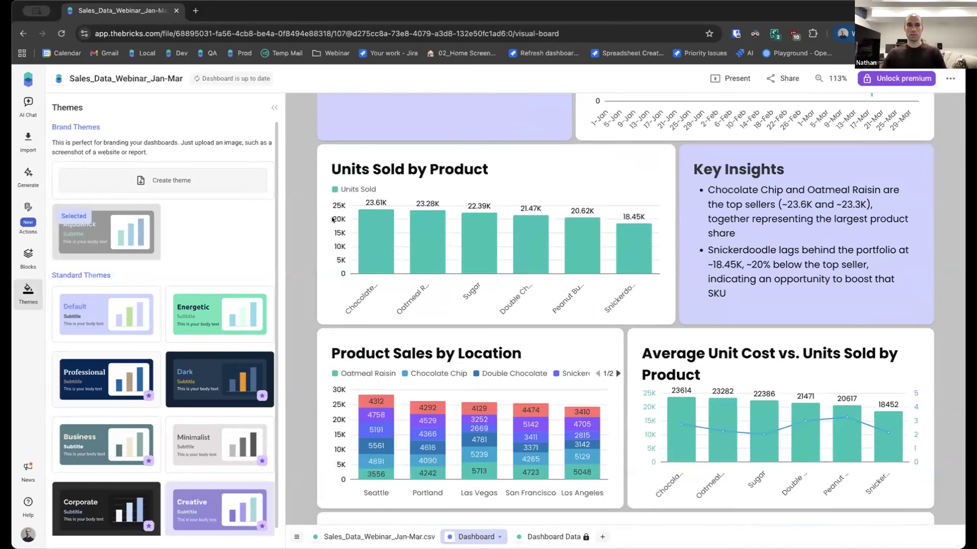
{"action": "scroll", "coordinate": [332, 219], "scroll_direction": "up", "scroll_amount": 20}
{"action": "scroll", "coordinate": [333, 219], "scroll_direction": "up", "scroll_amount": 3}
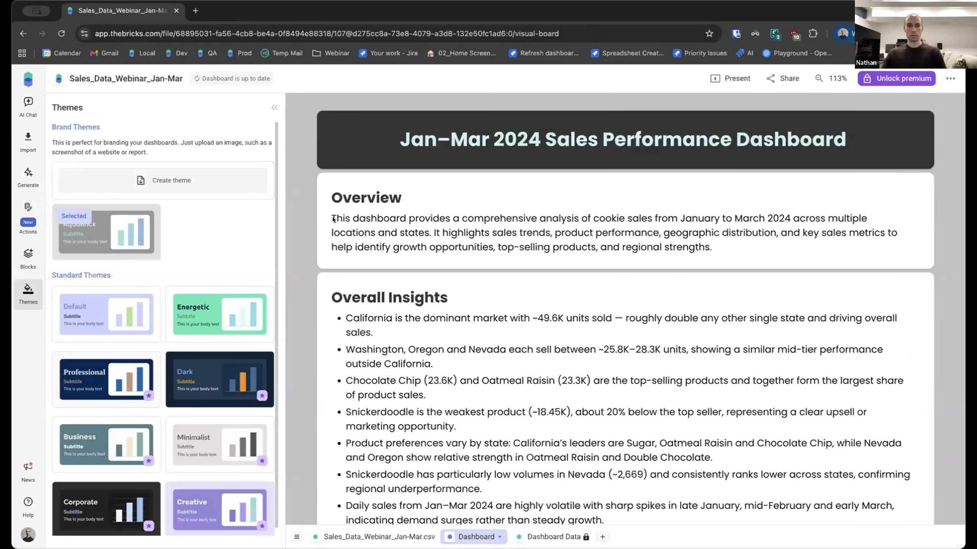
{"action": "scroll", "coordinate": [333, 219], "scroll_direction": "down", "scroll_amount": 2}
{"action": "mouse_move", "coordinate": [100, 223]}
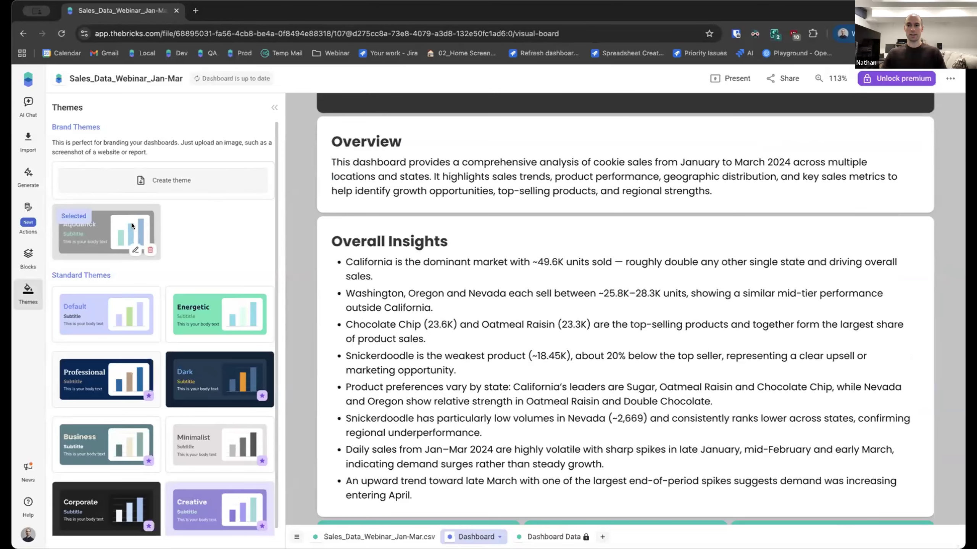
{"action": "mouse_move", "coordinate": [132, 252]}
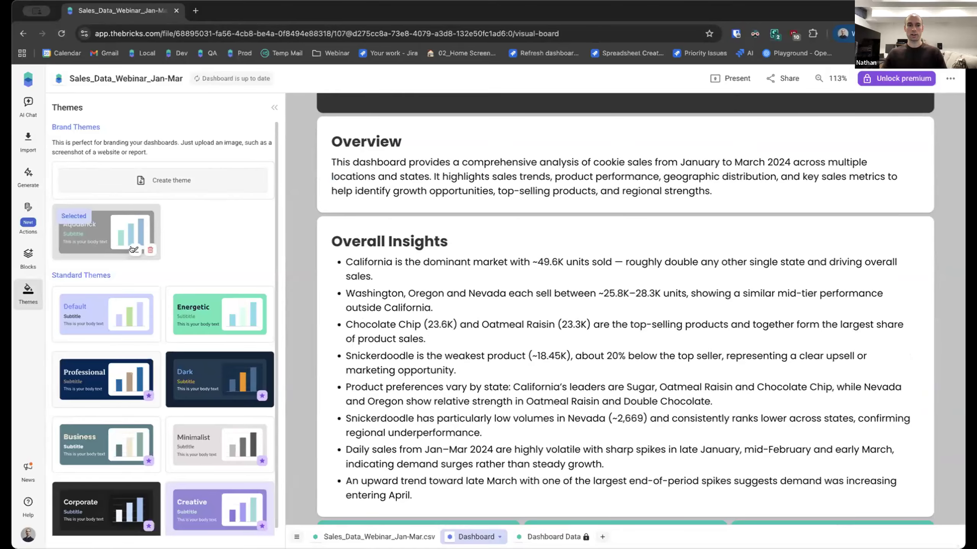
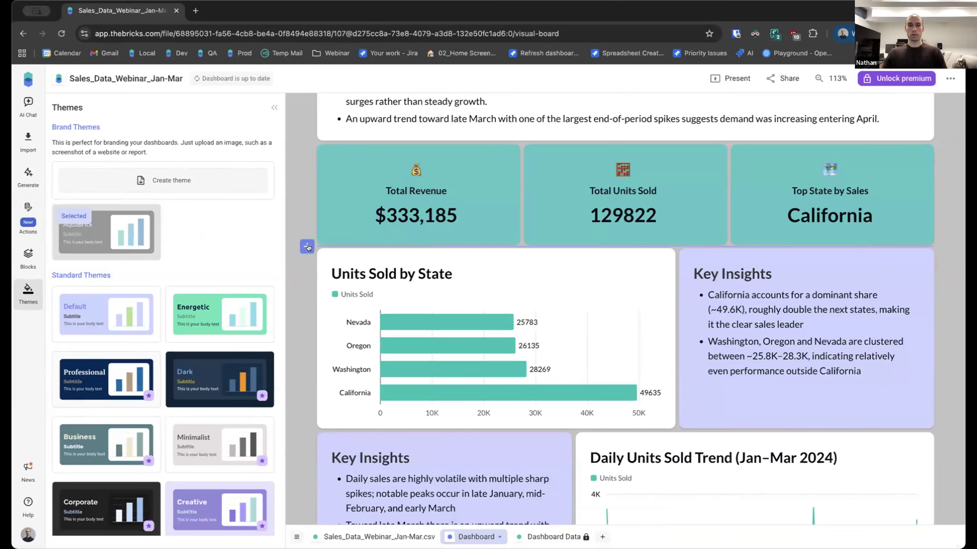
Step: Insert an empty block between the KPI cards and the Units Sold by State chart, and remove it again
{"action": "left_click", "coordinate": [307, 246]}
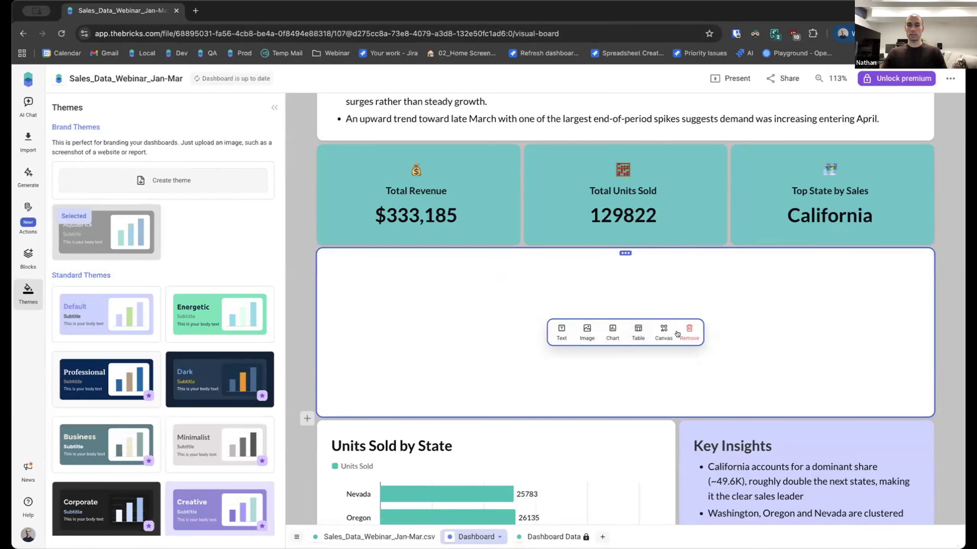
{"action": "left_click", "coordinate": [689, 331]}
{"action": "mouse_move", "coordinate": [302, 248]}
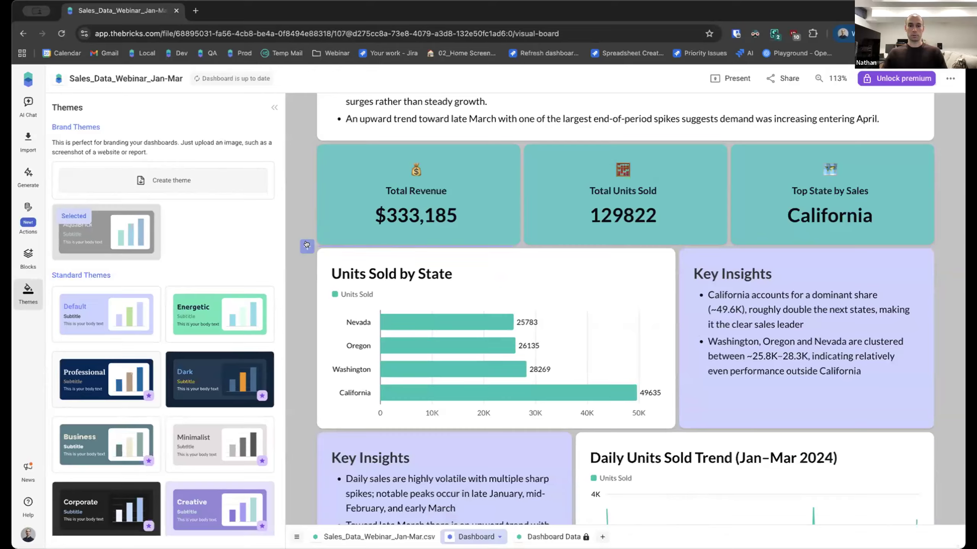
Step: Send the AI chat the prompt "Please create a new line chart" for the dashboard
{"action": "left_click", "coordinate": [31, 110]}
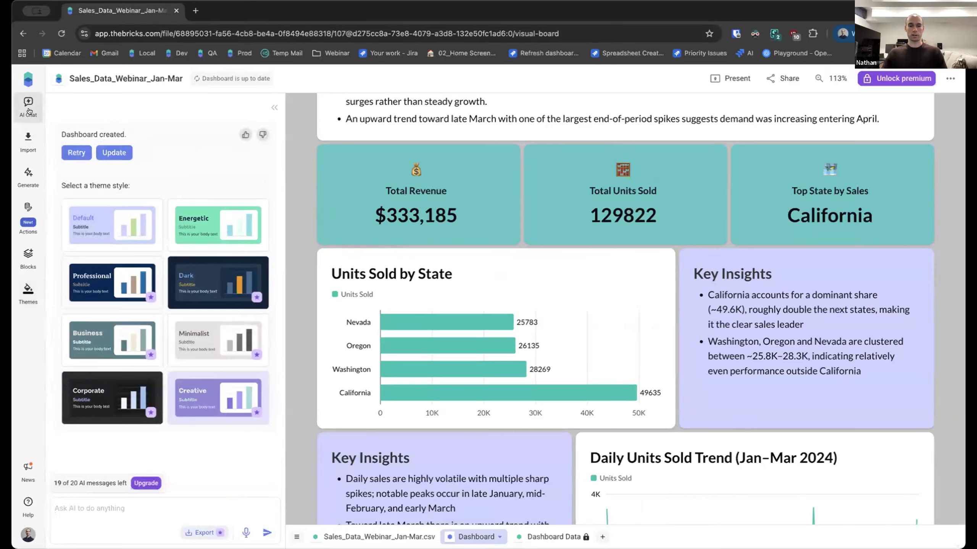
{"action": "scroll", "coordinate": [302, 380], "scroll_direction": "down", "scroll_amount": 10}
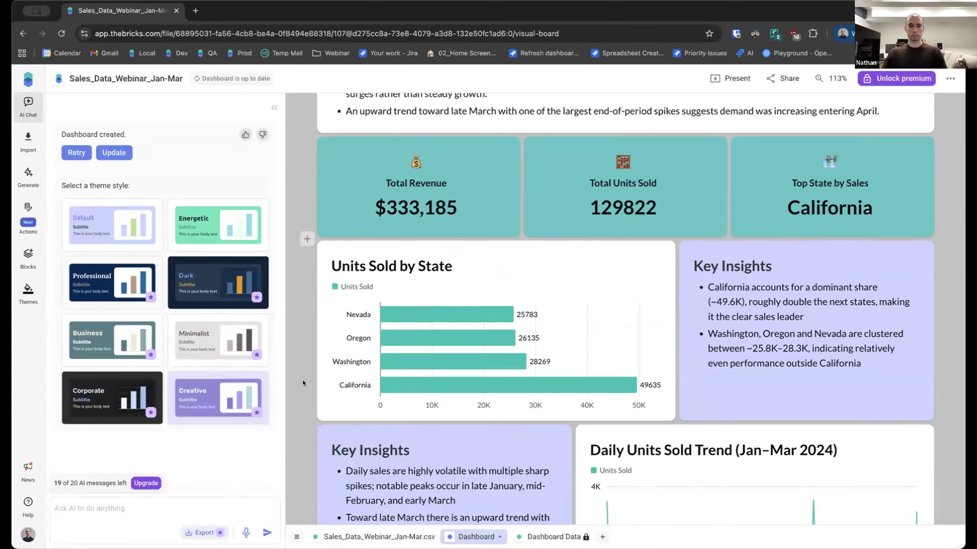
{"action": "scroll", "coordinate": [303, 385], "scroll_direction": "up", "scroll_amount": 3}
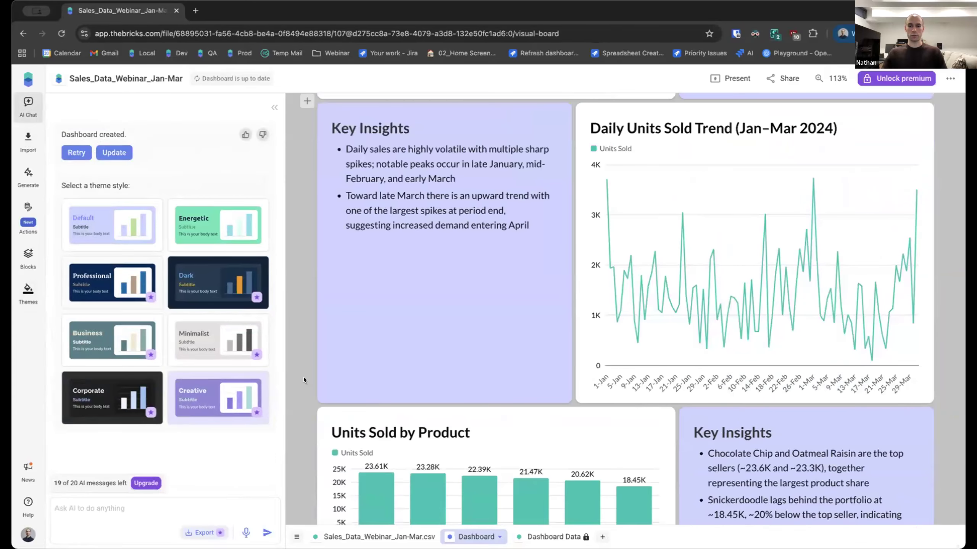
{"action": "scroll", "coordinate": [303, 378], "scroll_direction": "down", "scroll_amount": 5}
{"action": "scroll", "coordinate": [303, 378], "scroll_direction": "up", "scroll_amount": 5}
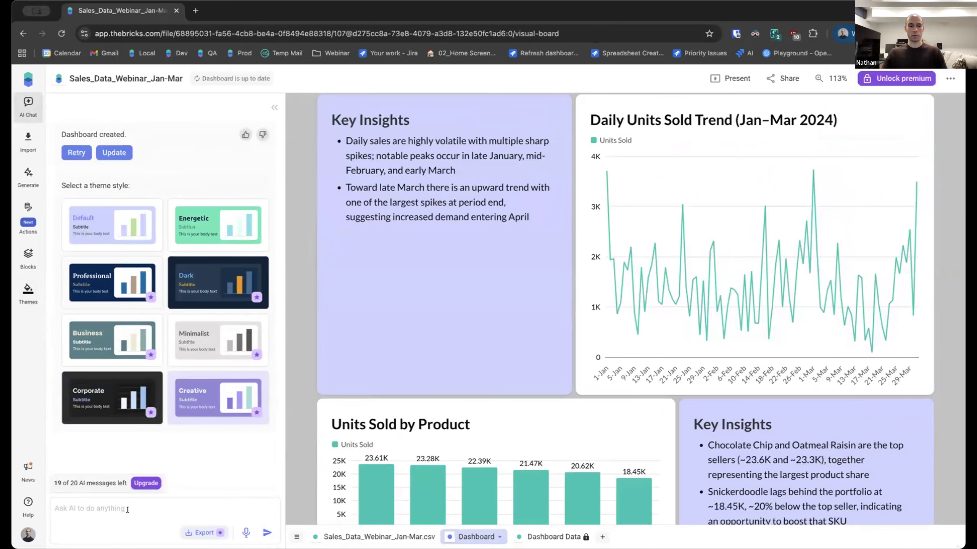
{"action": "type", "text": "P"}
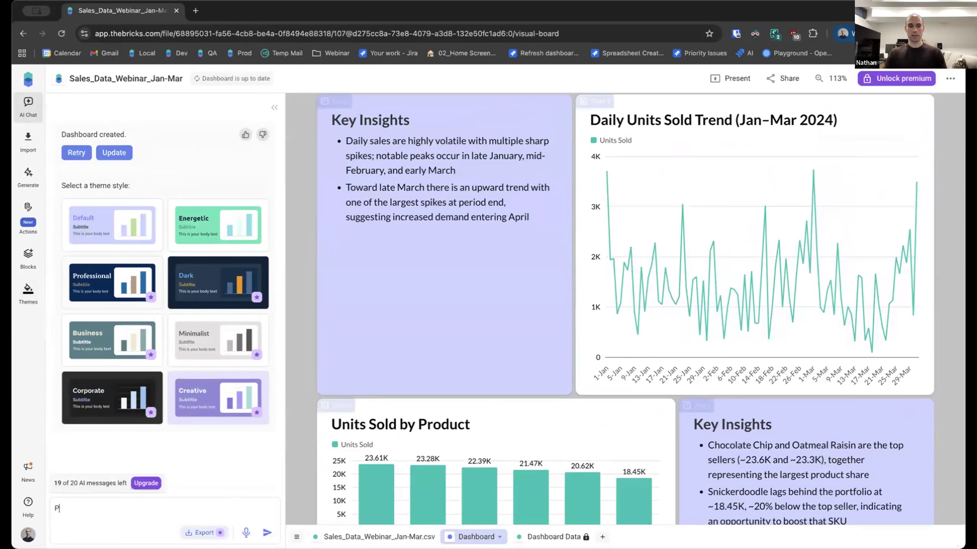
{"action": "type", "text": "lease create a"}
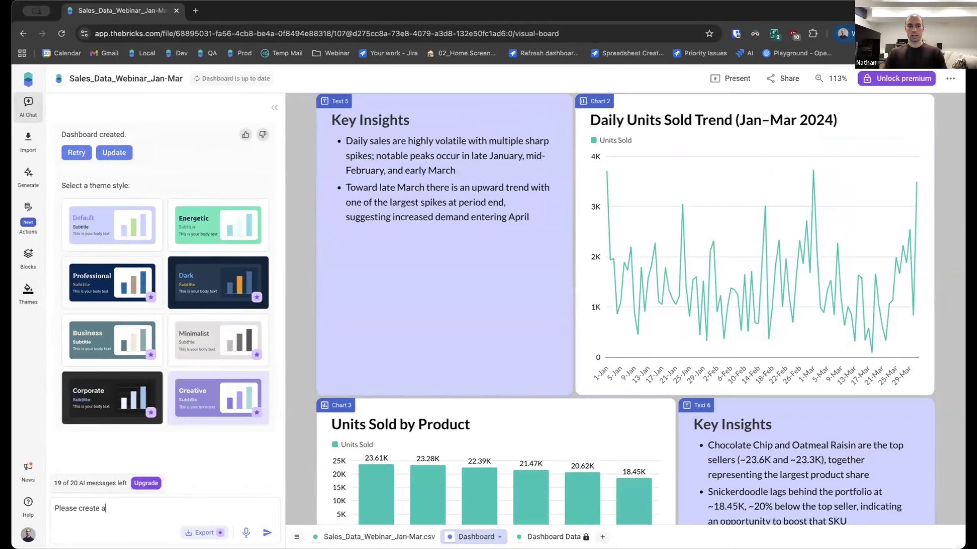
{"action": "type", "text": " new line chart"}
{"action": "key", "text": "Return"}
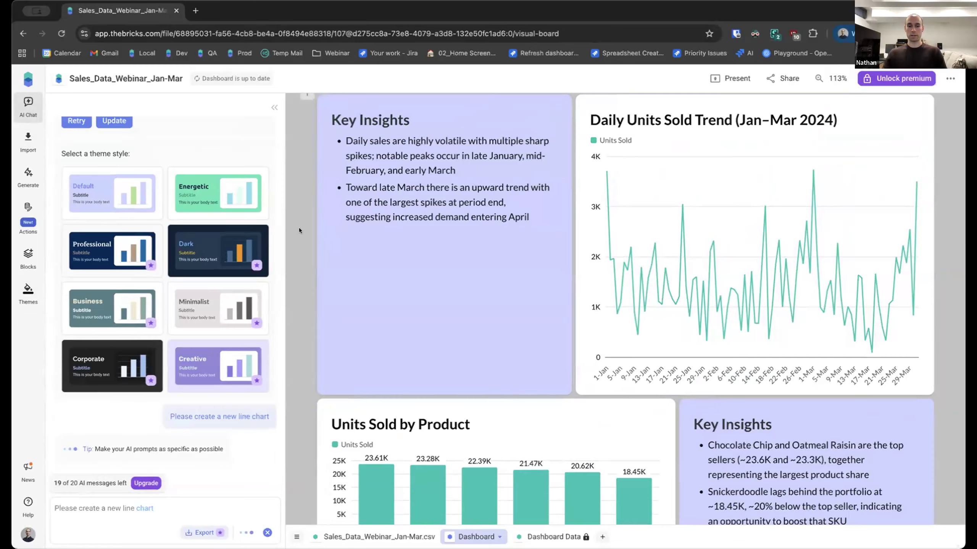
Step: Make the new Daily Units Sold (All Products) chart taller and move it directly below the Share of Units Sold by Product chart
{"action": "scroll", "coordinate": [302, 247], "scroll_direction": "down", "scroll_amount": 15}
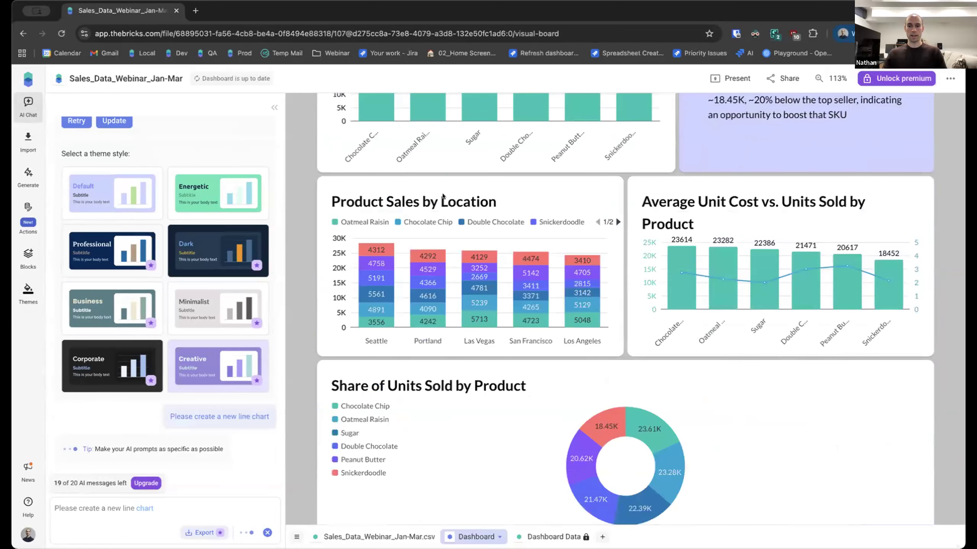
{"action": "scroll", "coordinate": [307, 250], "scroll_direction": "down", "scroll_amount": 7}
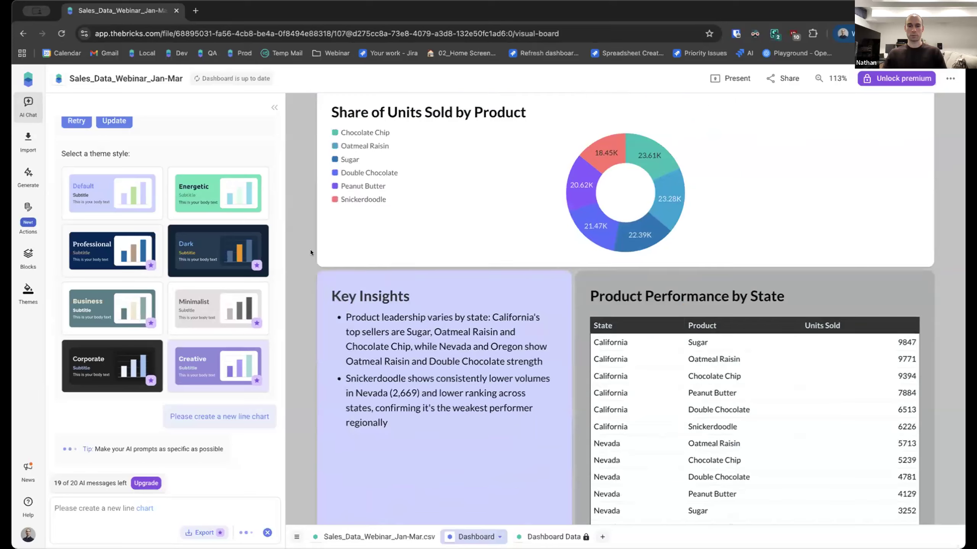
{"action": "scroll", "coordinate": [309, 249], "scroll_direction": "down", "scroll_amount": 15}
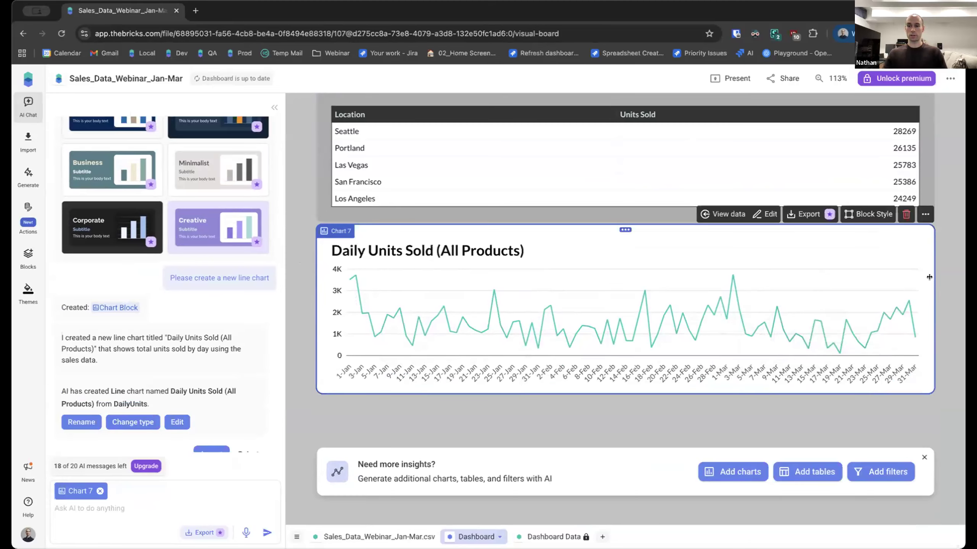
{"action": "left_click_drag", "start_coordinate": [887, 280], "coordinate": [934, 282]}
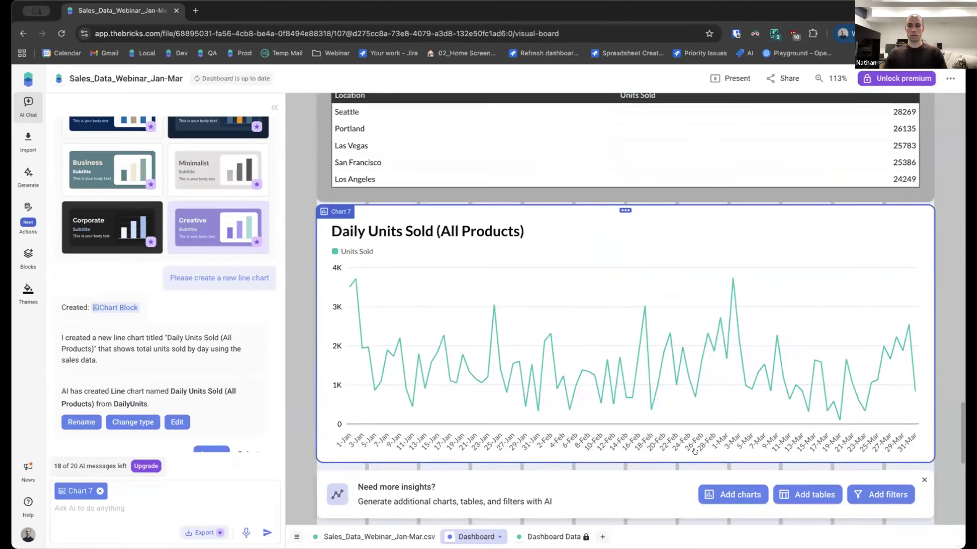
{"action": "scroll", "coordinate": [612, 323], "scroll_direction": "up", "scroll_amount": 1}
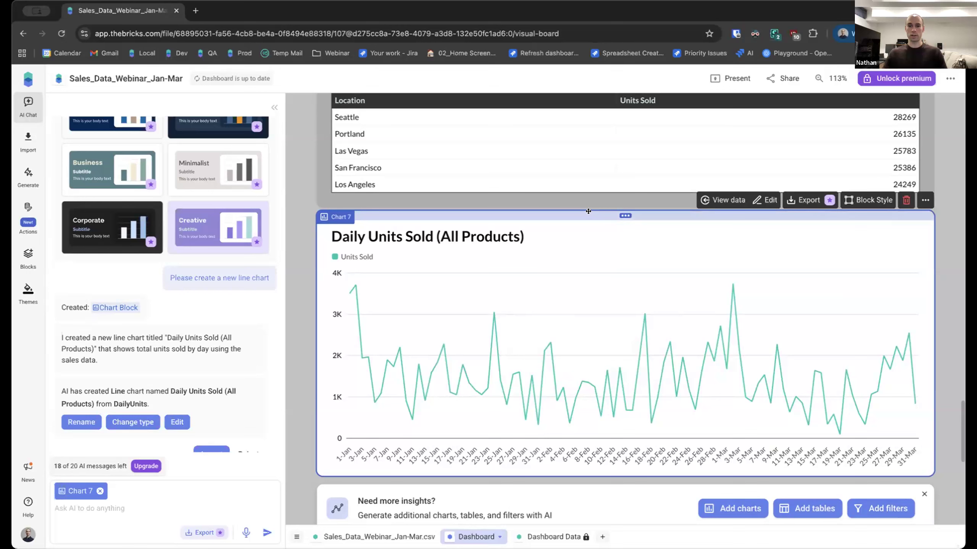
{"action": "left_click_drag", "start_coordinate": [590, 164], "coordinate": [558, 222]}
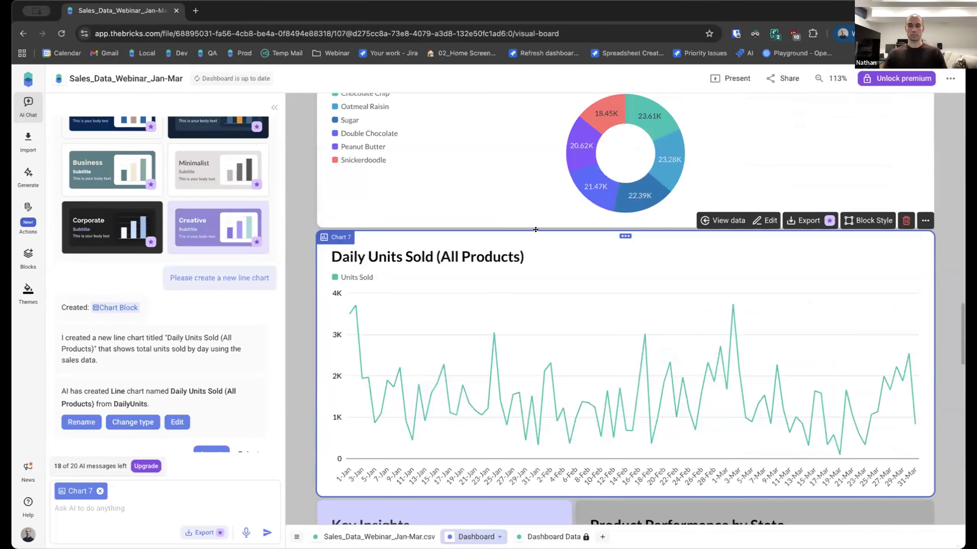
{"action": "scroll", "coordinate": [464, 239], "scroll_direction": "down", "scroll_amount": 1}
{"action": "scroll", "coordinate": [580, 244], "scroll_direction": "down", "scroll_amount": 1}
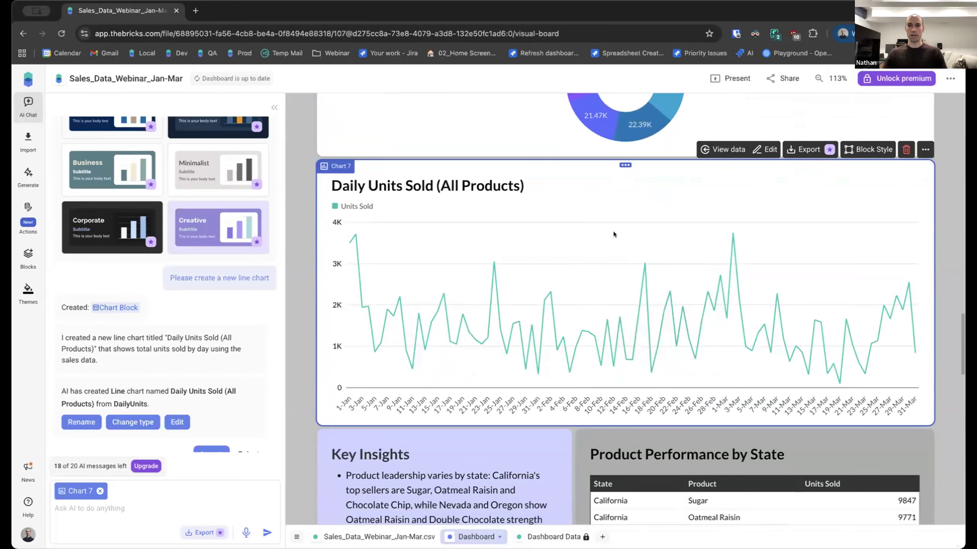
{"action": "scroll", "coordinate": [616, 236], "scroll_direction": "down", "scroll_amount": 1}
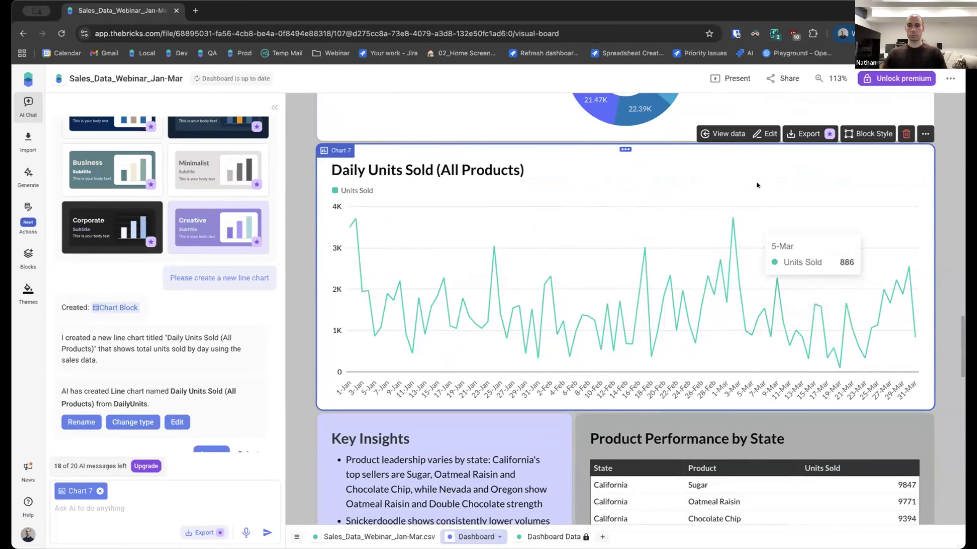
Step: Edit the Daily Units Sold (All Products) chart, trying Stacked area and changing its type to Vertical bars
{"action": "left_click", "coordinate": [762, 134]}
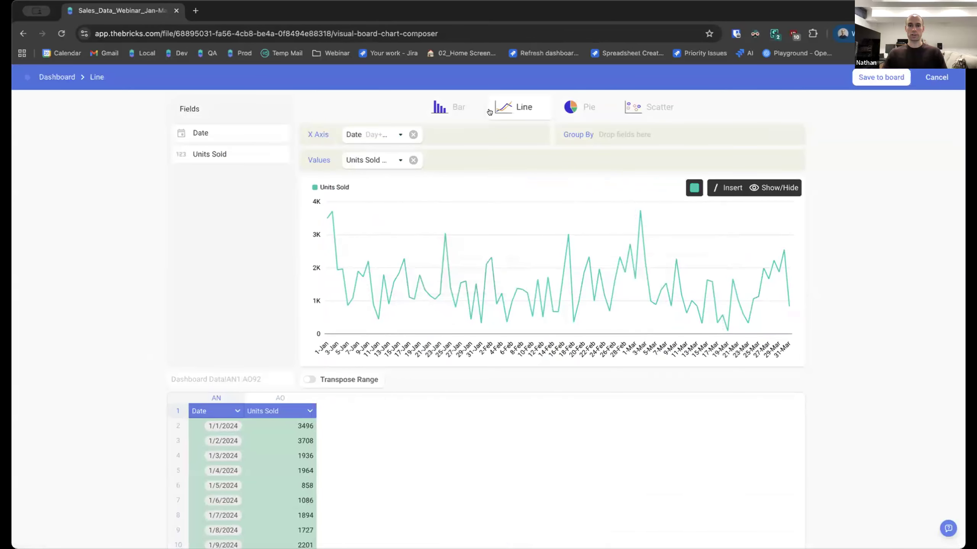
{"action": "left_click", "coordinate": [520, 107]}
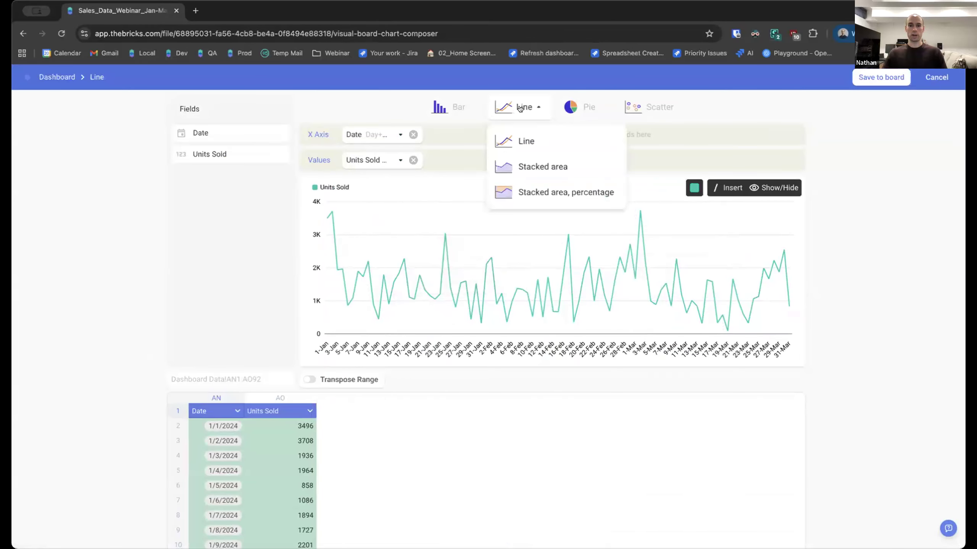
{"action": "left_click", "coordinate": [532, 168]}
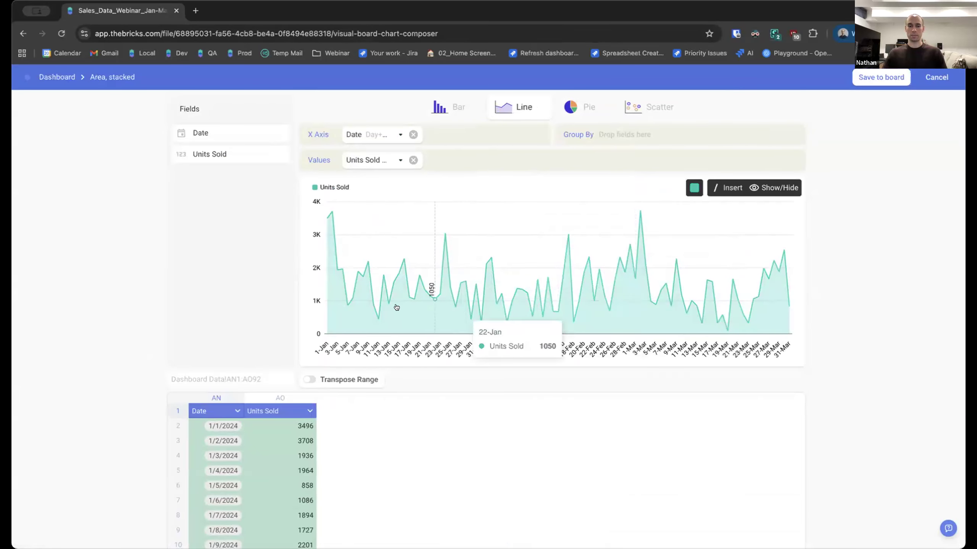
{"action": "left_click", "coordinate": [446, 108]}
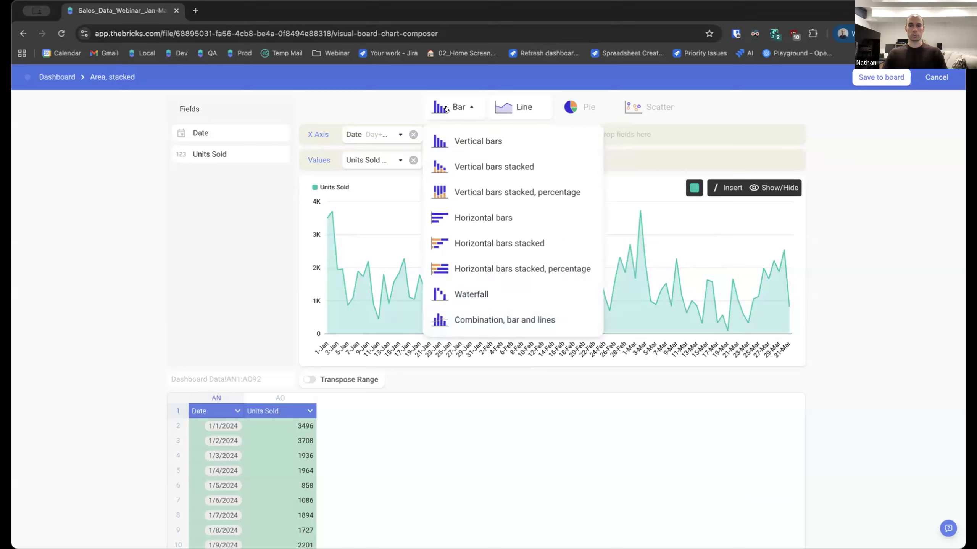
{"action": "left_click", "coordinate": [472, 147]}
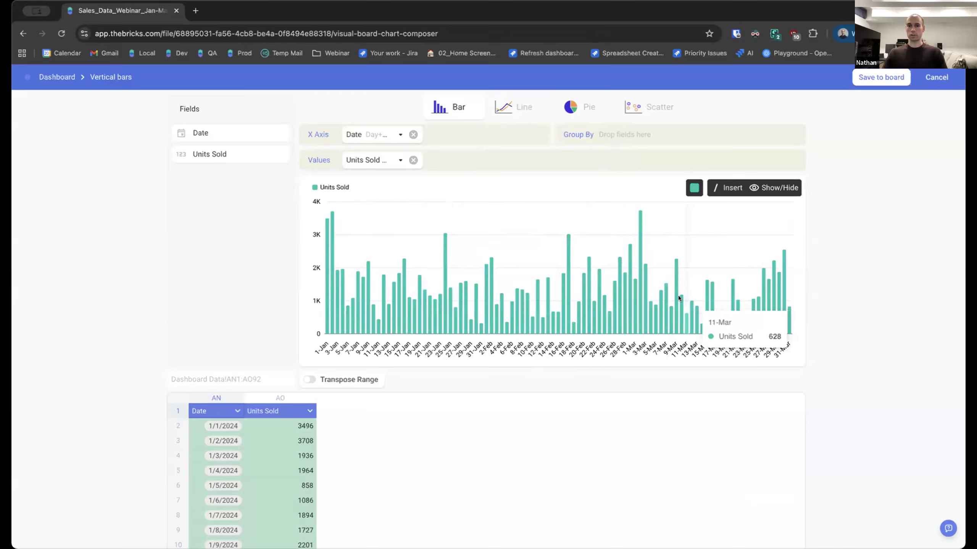
Step: Recolour the Units Sold bars dark teal and save the edited chart to the board
{"action": "left_click", "coordinate": [692, 189]}
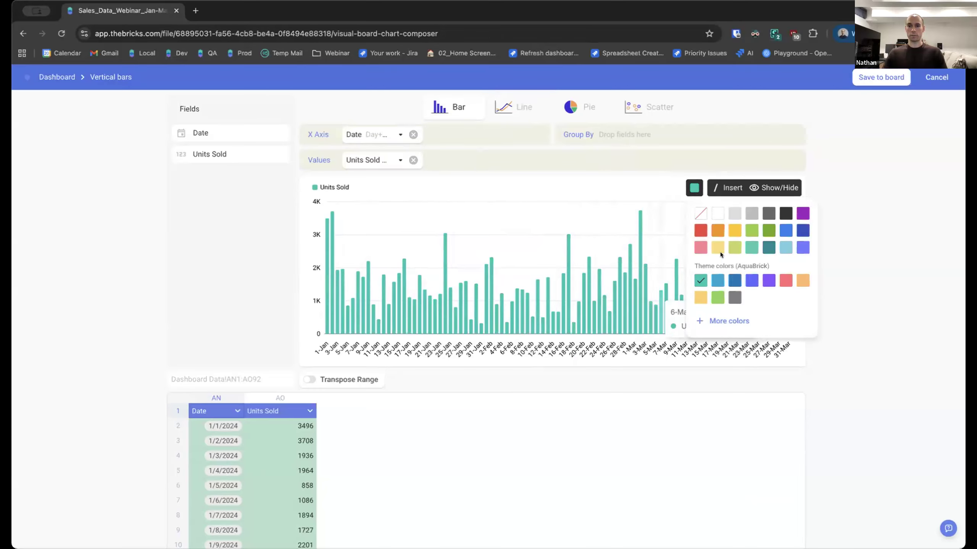
{"action": "left_click", "coordinate": [766, 250]}
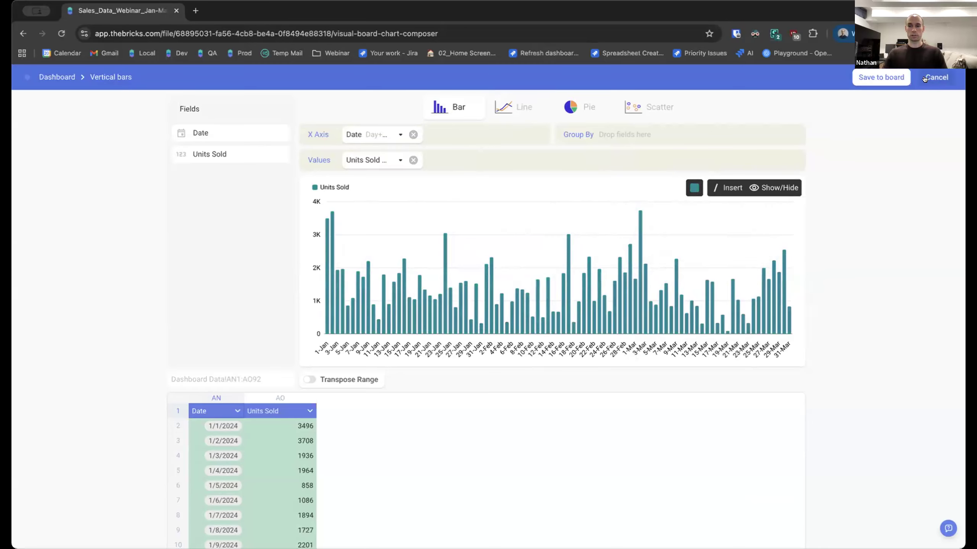
{"action": "left_click", "coordinate": [887, 77]}
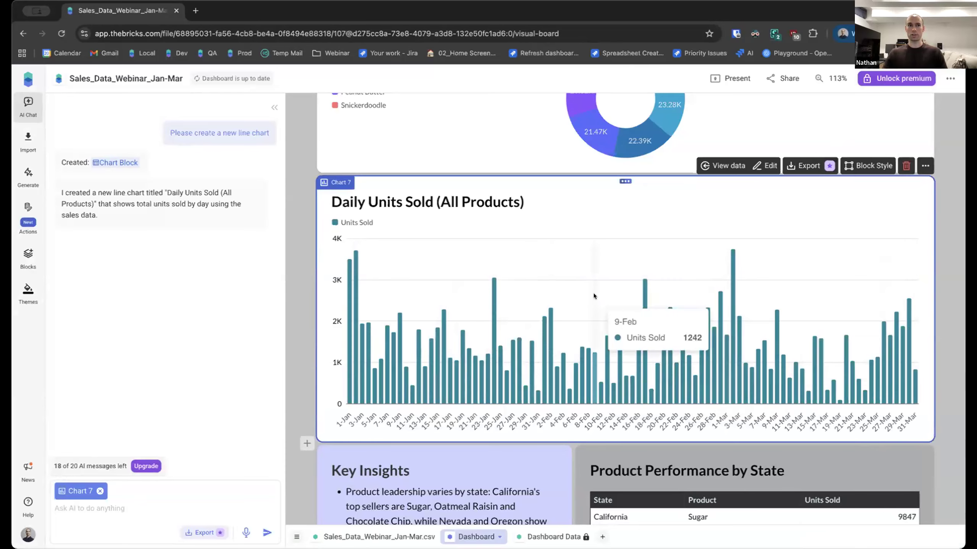
Step: Try dark grey and white as the dashboard's background colour, and set it to the light teal of the AquaBrick theme colours
{"action": "scroll", "coordinate": [315, 255], "scroll_direction": "up", "scroll_amount": 1}
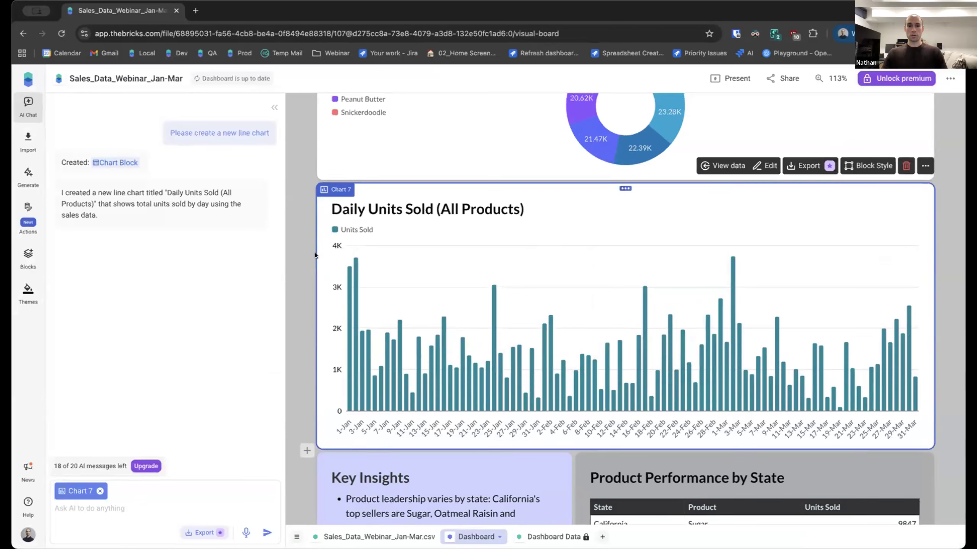
{"action": "scroll", "coordinate": [606, 388], "scroll_direction": "up", "scroll_amount": 3}
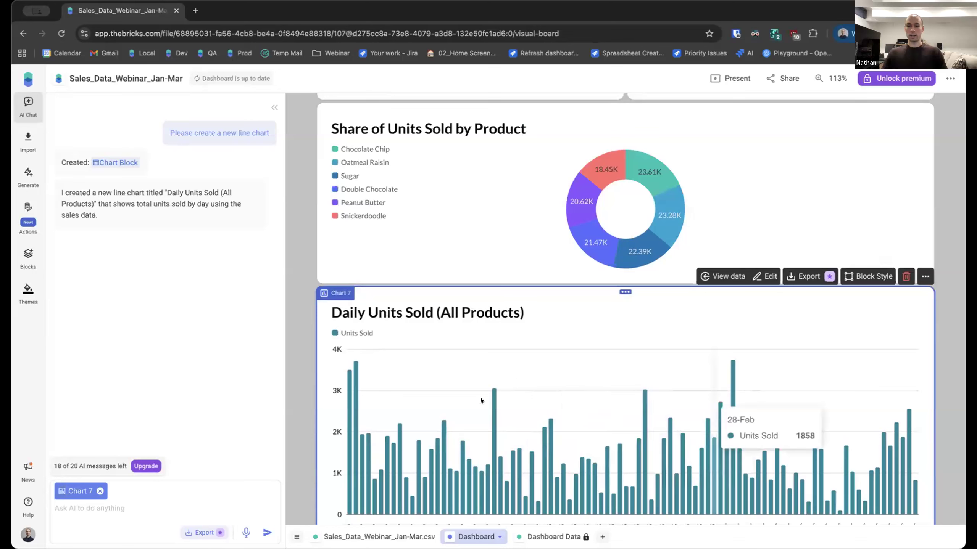
{"action": "scroll", "coordinate": [609, 385], "scroll_direction": "up", "scroll_amount": 10}
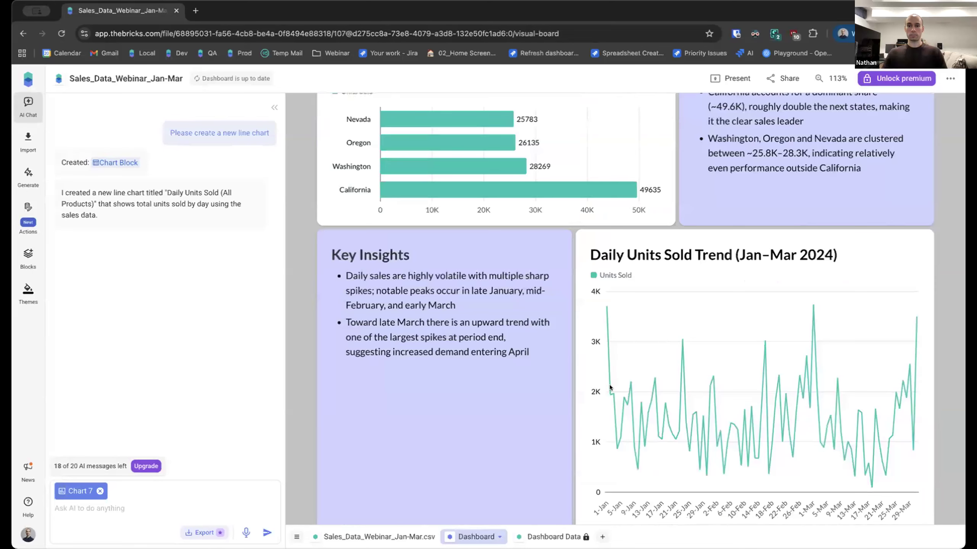
{"action": "scroll", "coordinate": [608, 384], "scroll_direction": "up", "scroll_amount": 10}
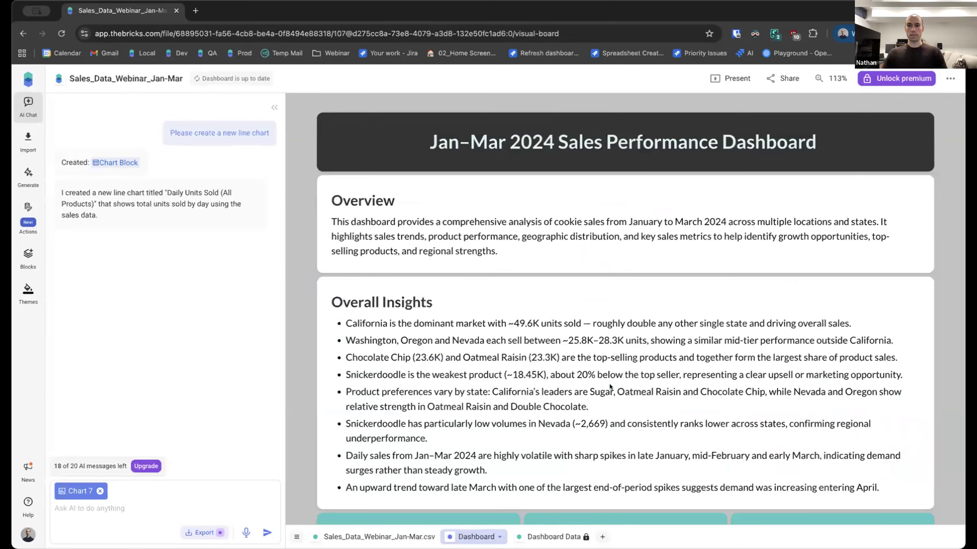
{"action": "left_click", "coordinate": [950, 78]}
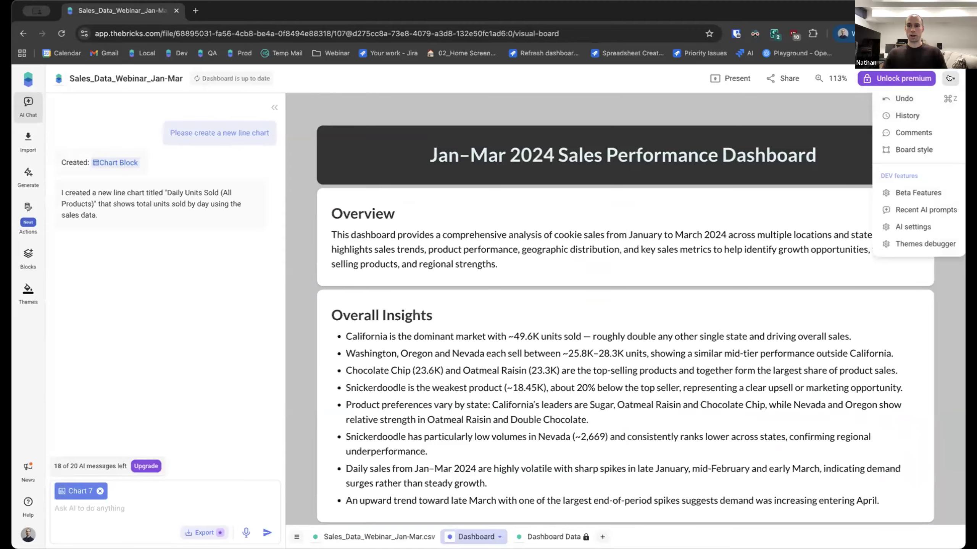
{"action": "left_click", "coordinate": [914, 150]}
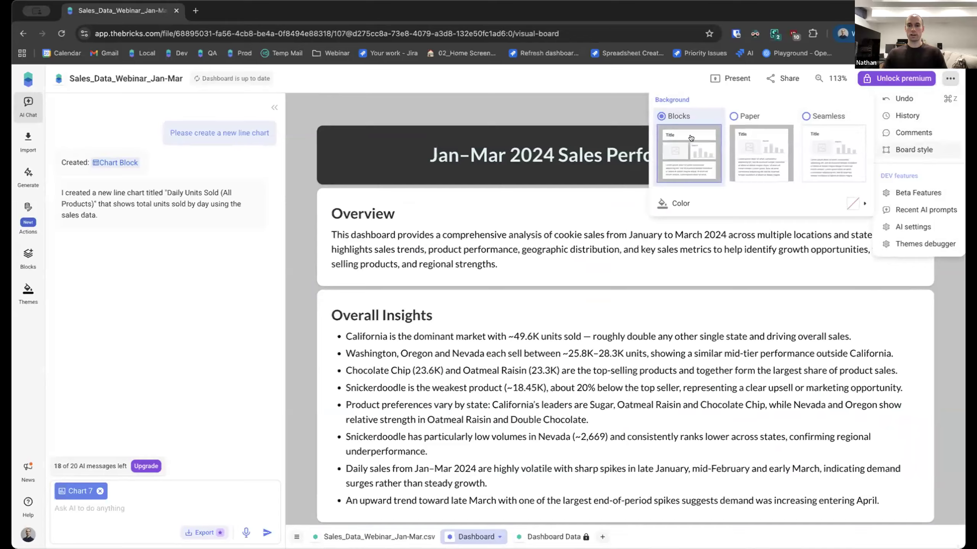
{"action": "left_click", "coordinate": [848, 202]}
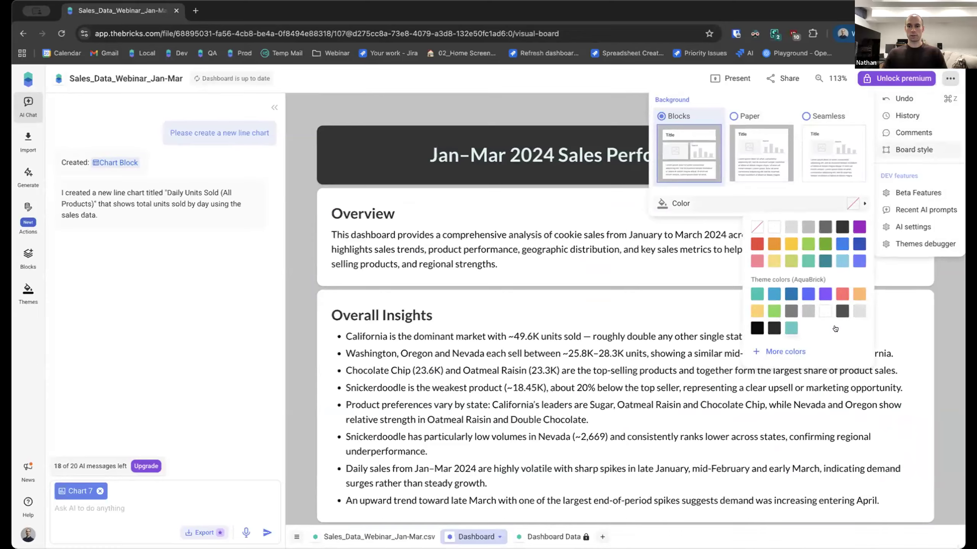
{"action": "left_click", "coordinate": [839, 311]}
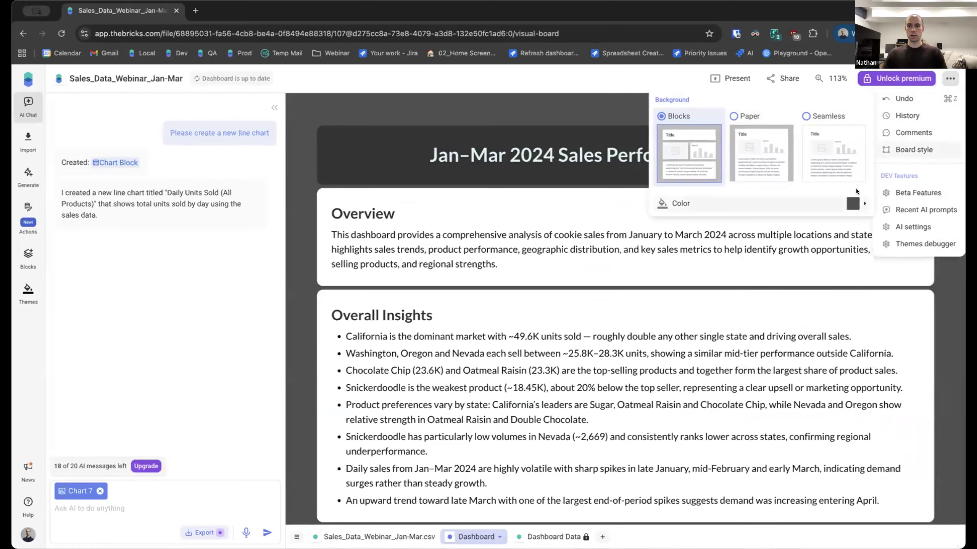
{"action": "left_click", "coordinate": [852, 202]}
{"action": "left_click", "coordinate": [822, 312]}
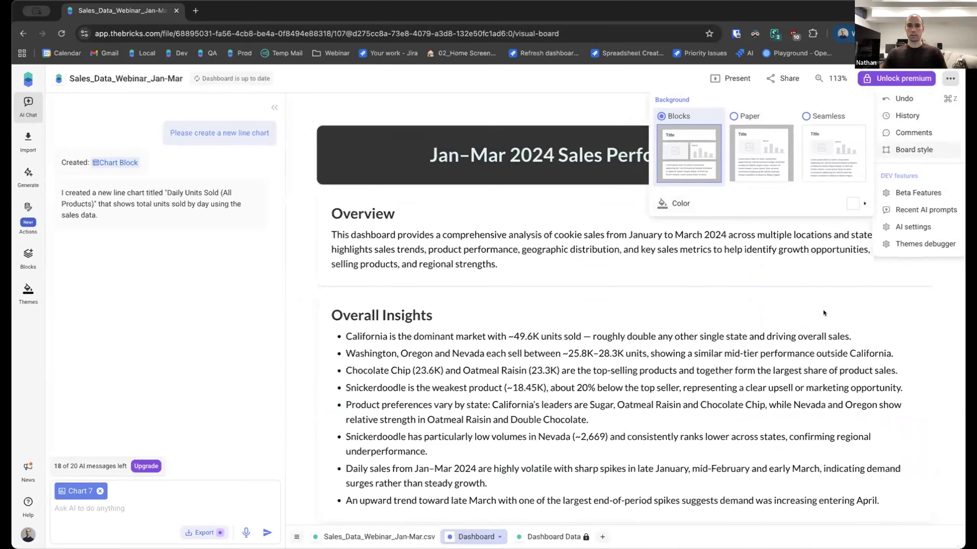
{"action": "left_click", "coordinate": [851, 207]}
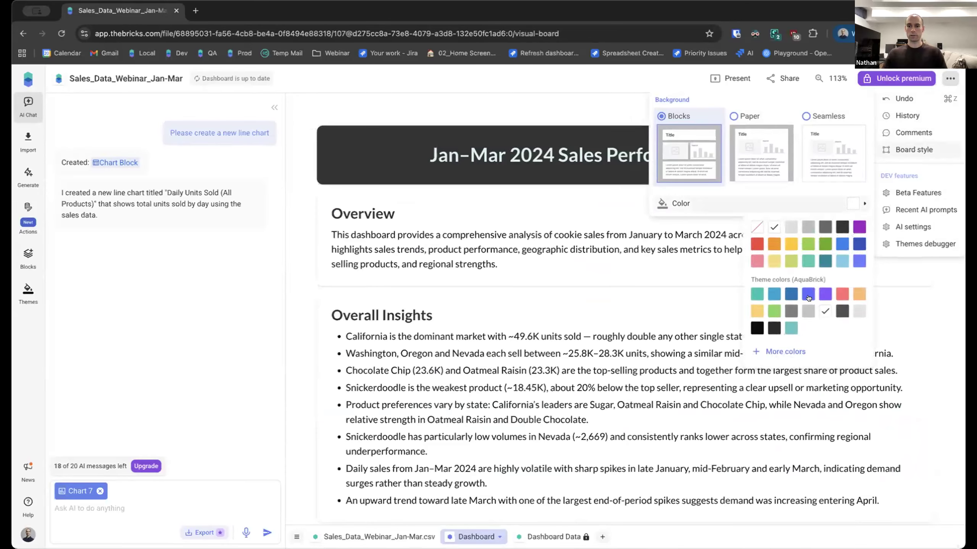
{"action": "left_click", "coordinate": [791, 327]}
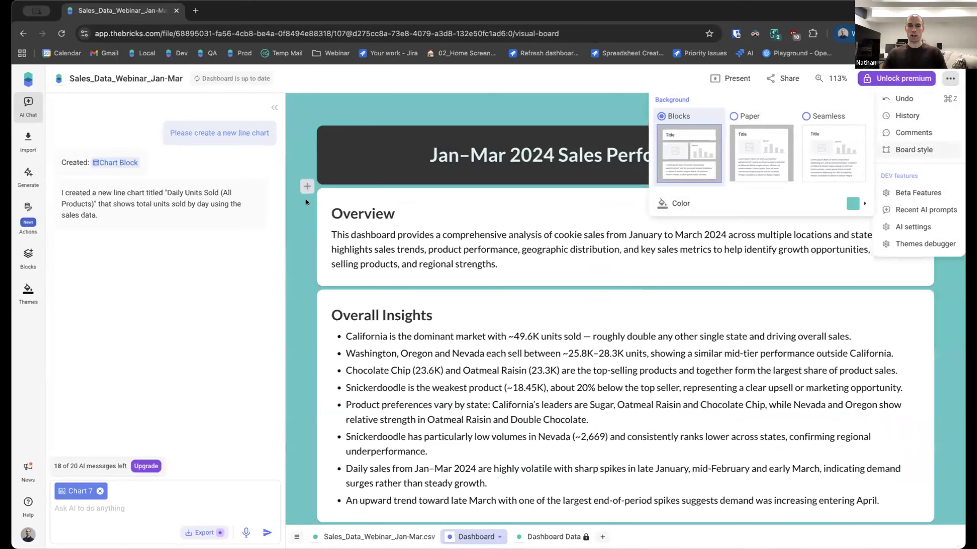
{"action": "left_click", "coordinate": [604, 77]}
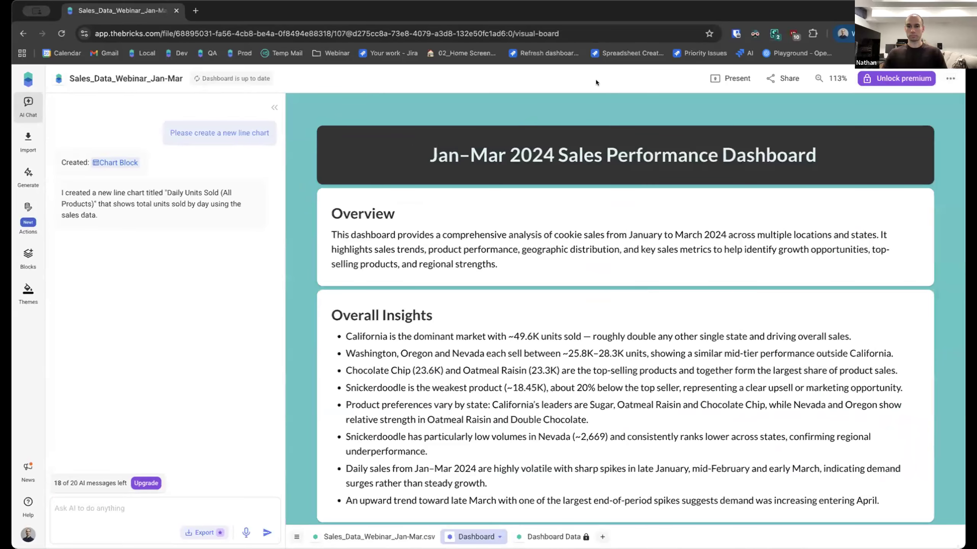
Step: Narrow the dashboard title block to half width and insert the Bricks logo image in the empty block beside it
{"action": "left_click", "coordinate": [924, 149]}
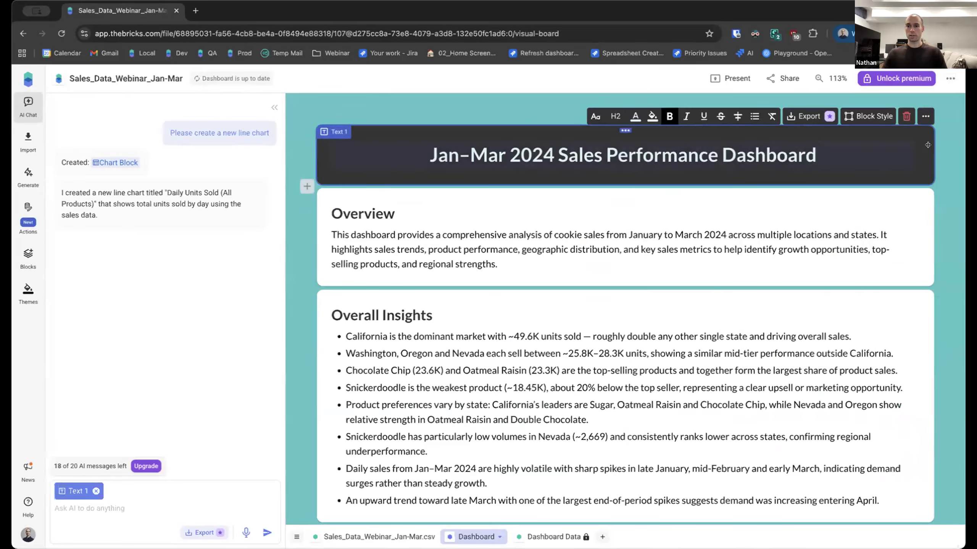
{"action": "left_click_drag", "start_coordinate": [931, 151], "coordinate": [590, 141]}
{"action": "left_click_drag", "start_coordinate": [616, 138], "coordinate": [624, 137]}
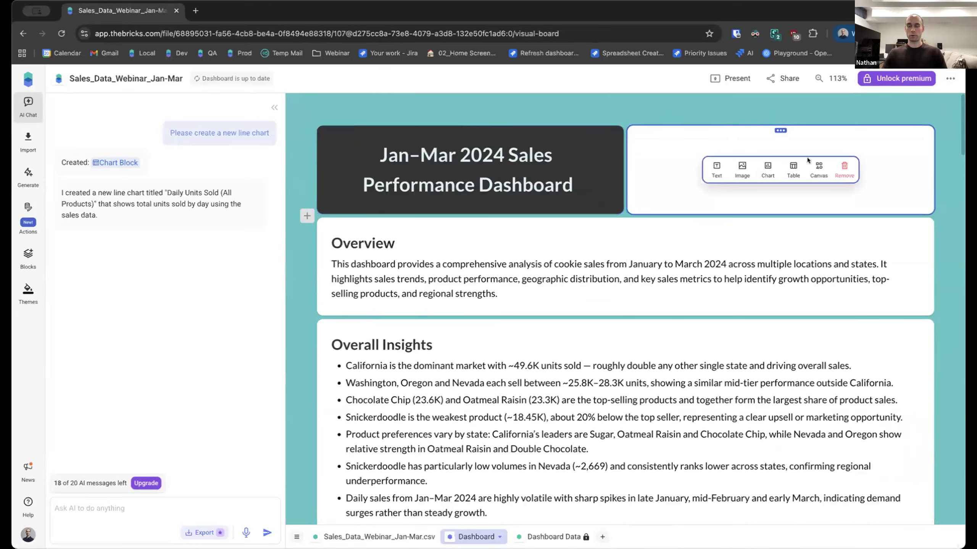
{"action": "left_click", "coordinate": [736, 172]}
{"action": "left_click", "coordinate": [780, 182]}
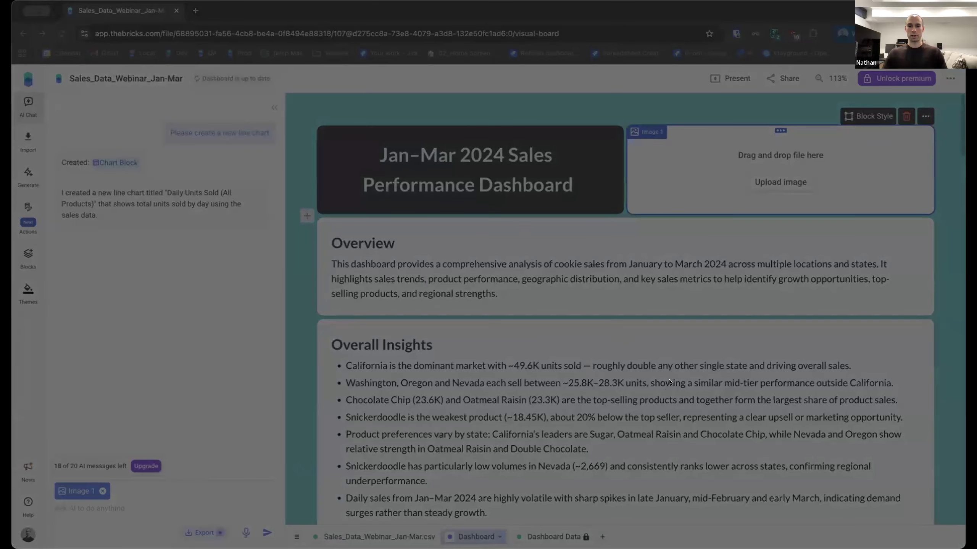
{"action": "left_click", "coordinate": [669, 382]}
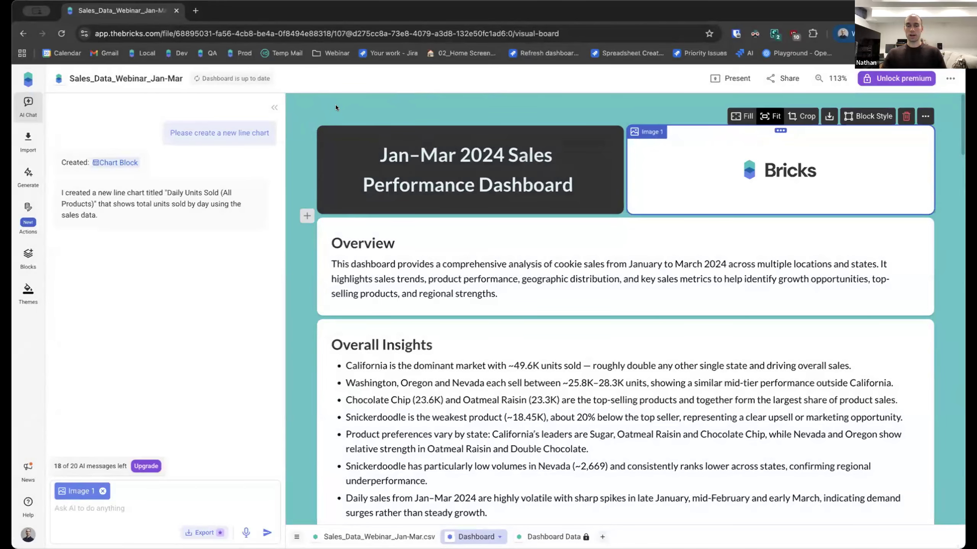
{"action": "scroll", "coordinate": [742, 311], "scroll_direction": "down", "scroll_amount": 2}
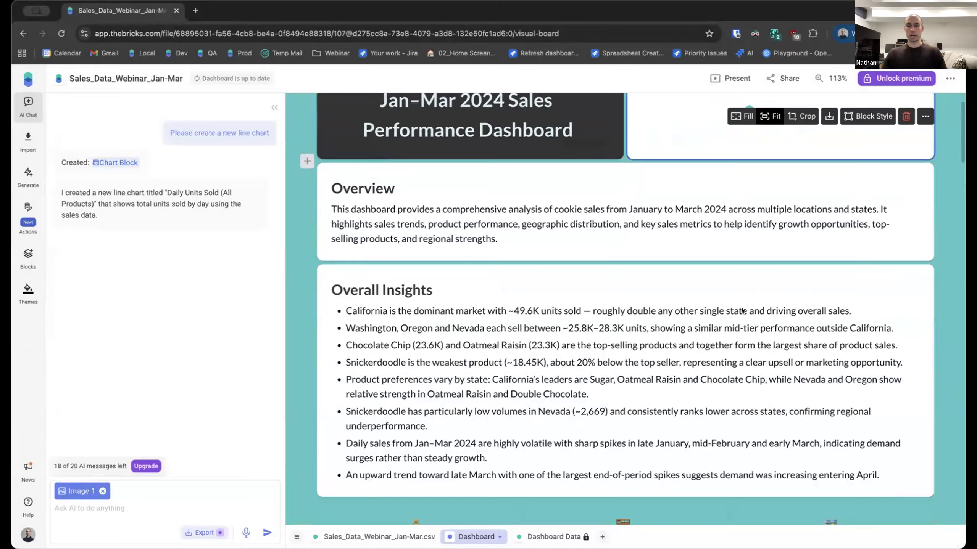
{"action": "scroll", "coordinate": [678, 253], "scroll_direction": "down", "scroll_amount": 1}
{"action": "scroll", "coordinate": [711, 253], "scroll_direction": "down", "scroll_amount": 1}
{"action": "scroll", "coordinate": [719, 240], "scroll_direction": "up", "scroll_amount": 3}
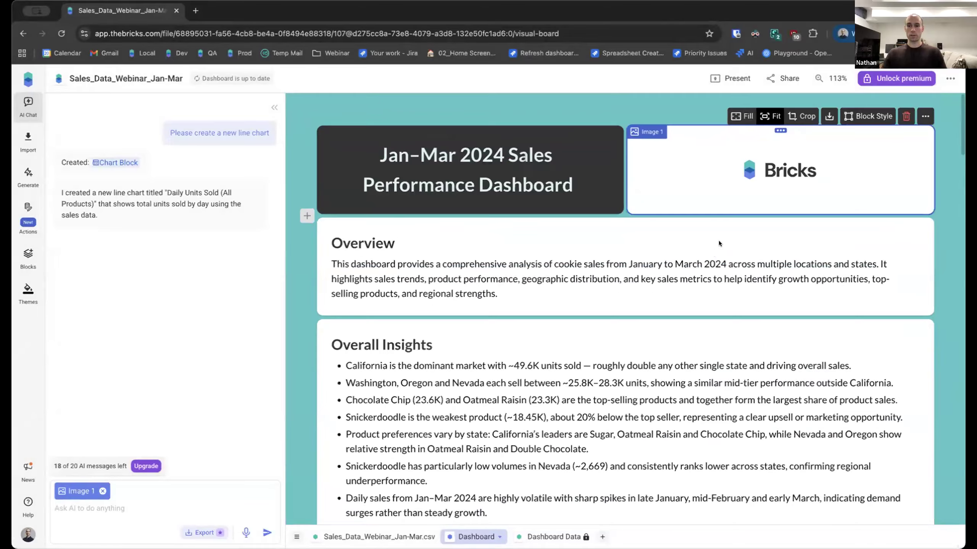
Step: Examine the dashboard's sharing options, including the general link access choices
{"action": "left_click", "coordinate": [783, 79]}
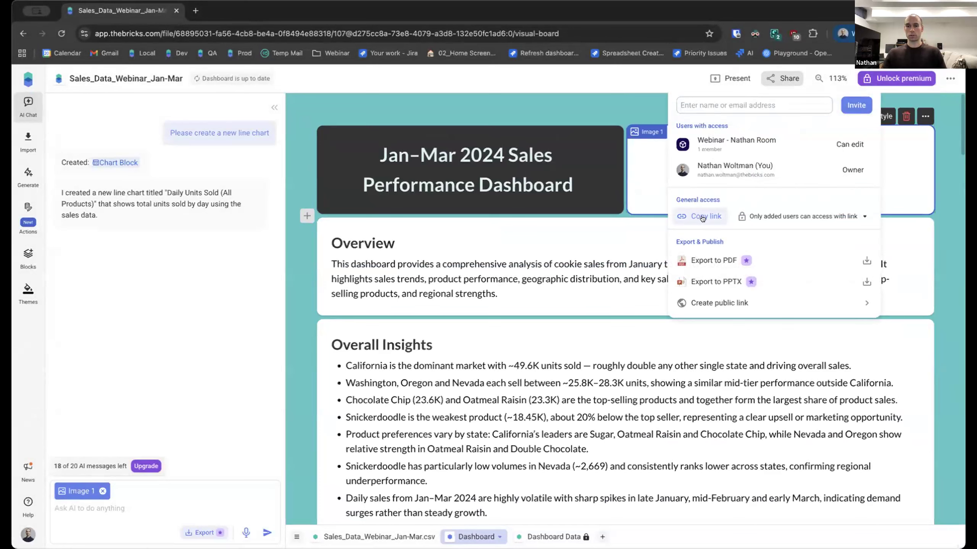
{"action": "left_click", "coordinate": [800, 216]}
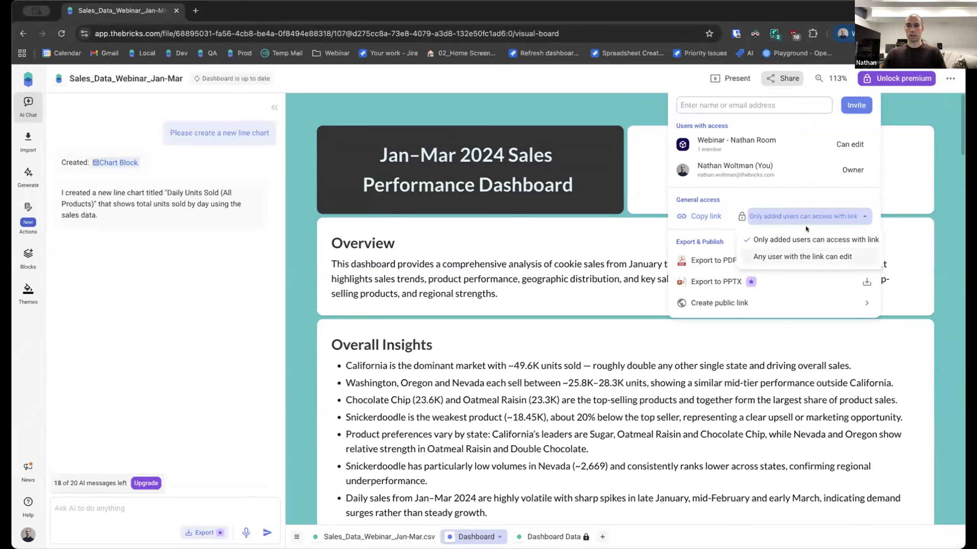
{"action": "left_click", "coordinate": [801, 218]}
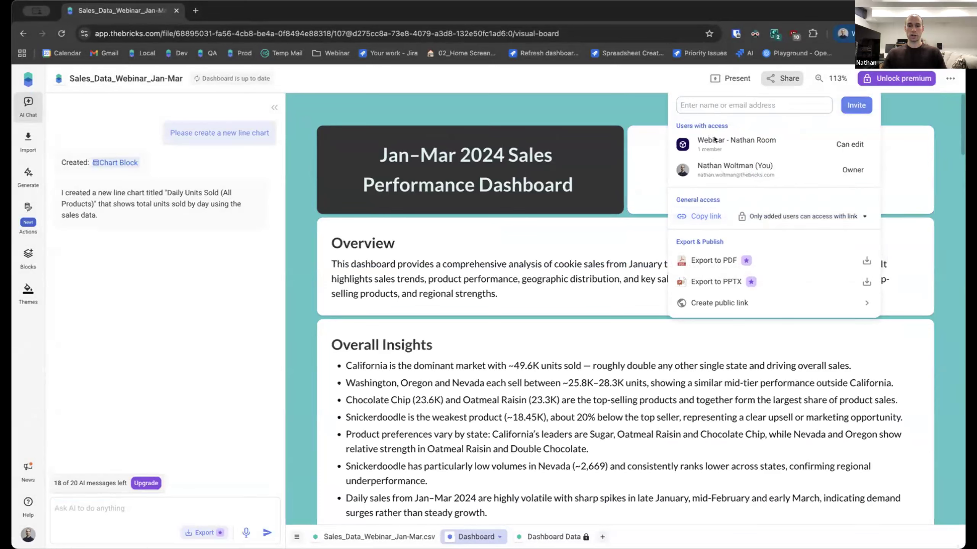
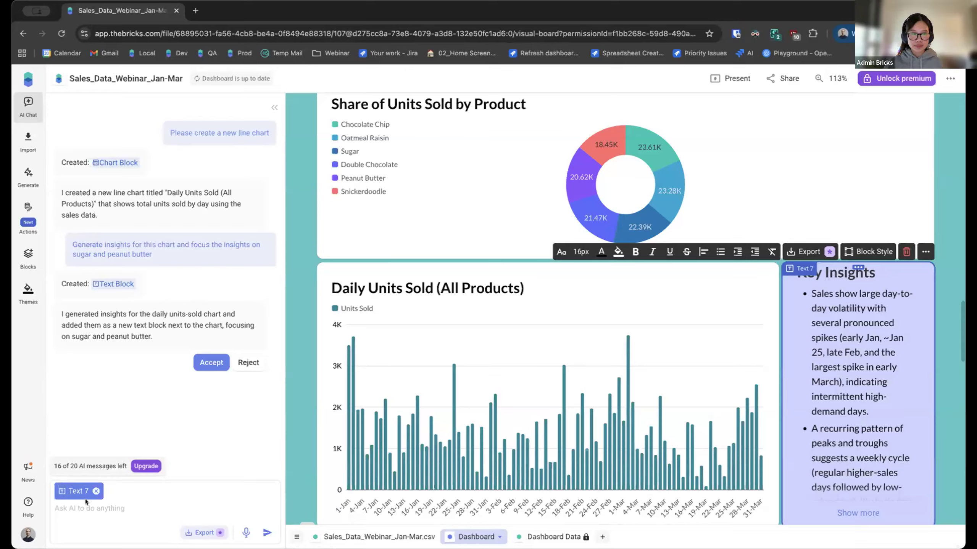
Step: Edit the Daily Units Sold (All Products) chart and try hiding its labels, label suffix, grid lines, legend and both axis labels
{"action": "left_click", "coordinate": [627, 320]}
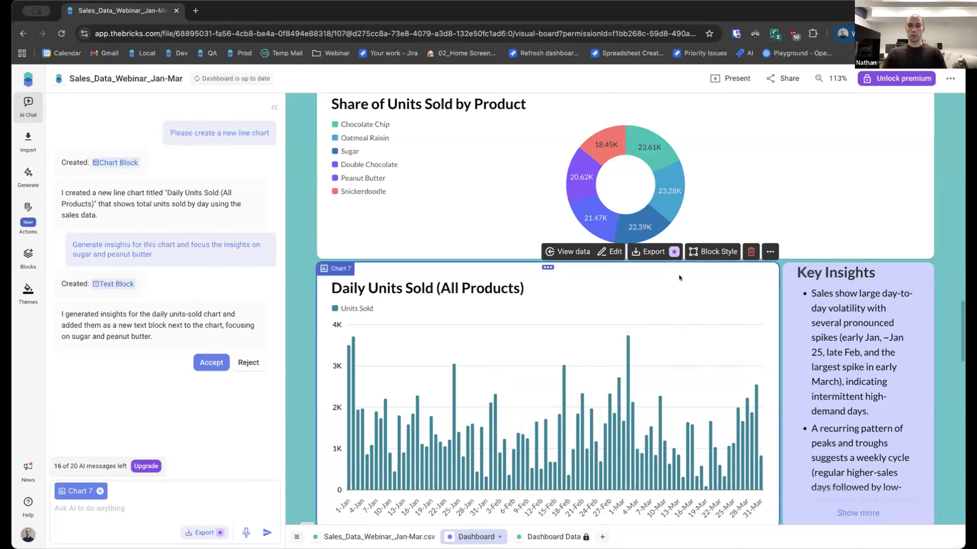
{"action": "scroll", "coordinate": [618, 245], "scroll_direction": "down", "scroll_amount": 1}
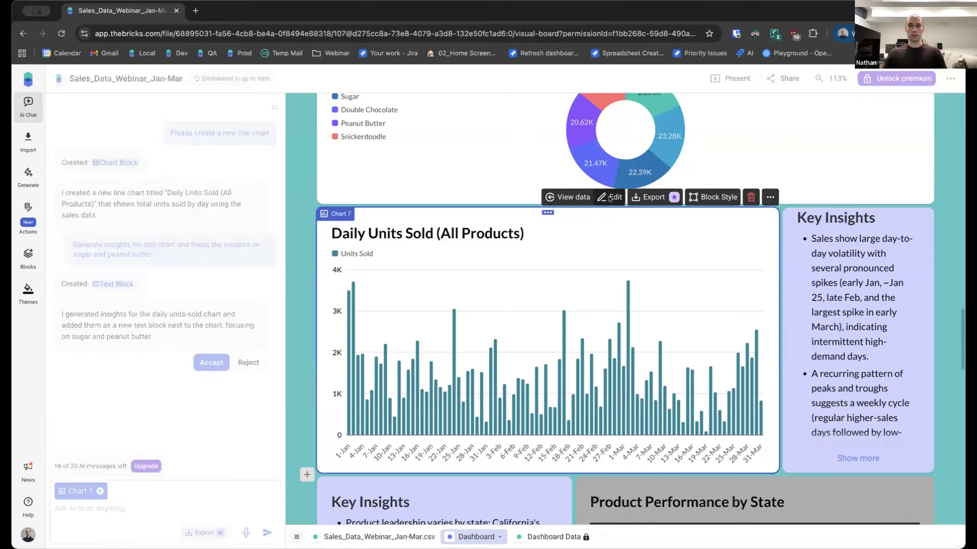
{"action": "left_click", "coordinate": [608, 198]}
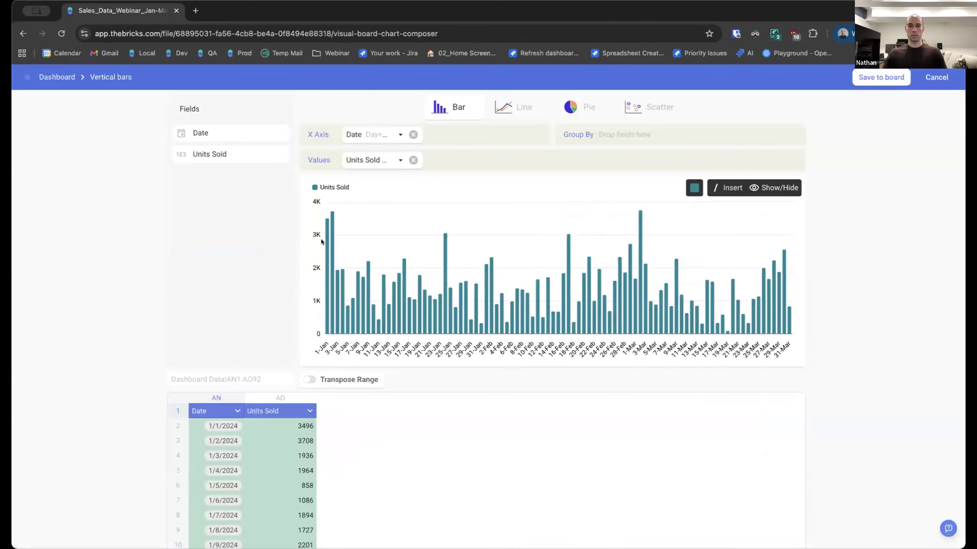
{"action": "left_click", "coordinate": [778, 188]}
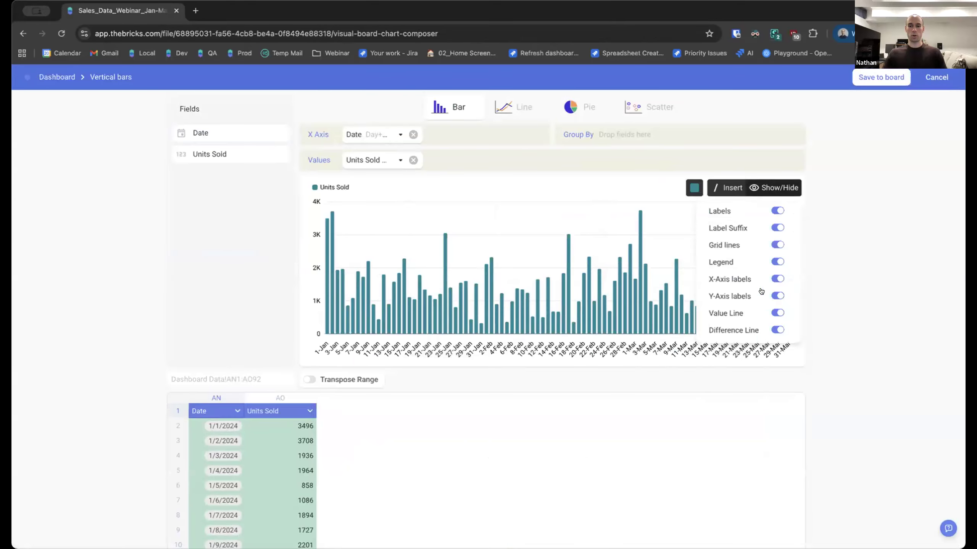
{"action": "left_click", "coordinate": [776, 212]}
{"action": "left_click", "coordinate": [777, 228]}
{"action": "left_click", "coordinate": [776, 245]}
{"action": "left_click", "coordinate": [777, 262]}
{"action": "left_click", "coordinate": [776, 279]}
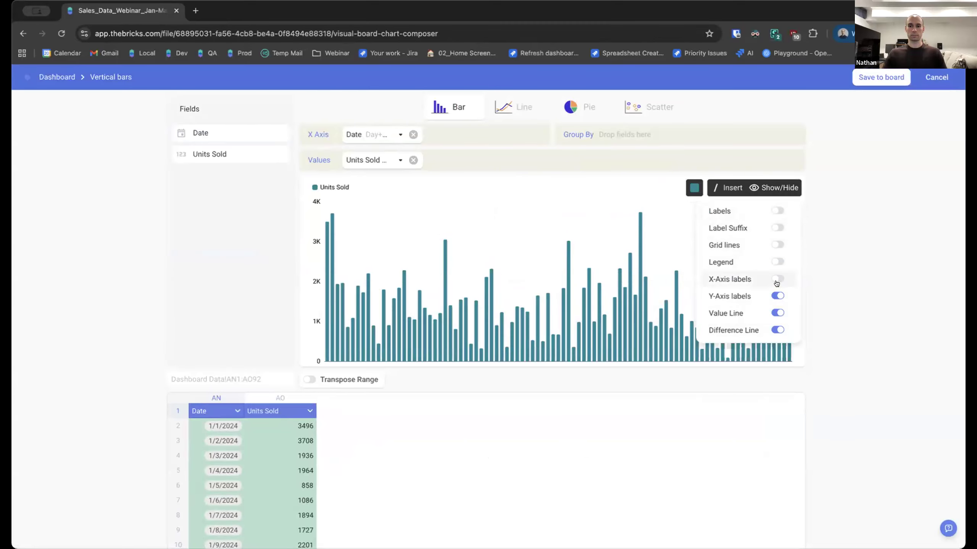
{"action": "left_click", "coordinate": [775, 295]}
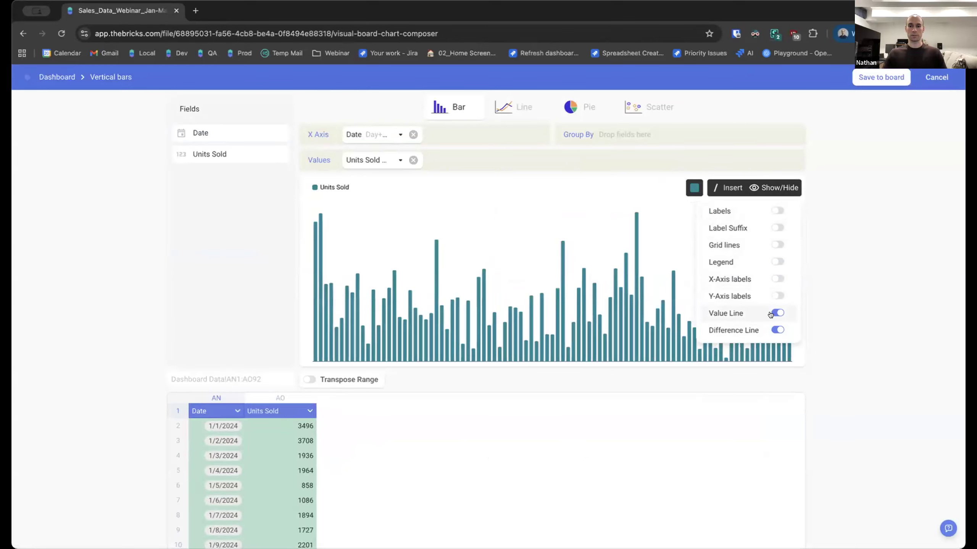
Step: Show all the hidden chart elements again, from axis labels to legend and grid lines, and leave the chart editor without saving
{"action": "left_click", "coordinate": [776, 279]}
{"action": "left_click", "coordinate": [777, 296]}
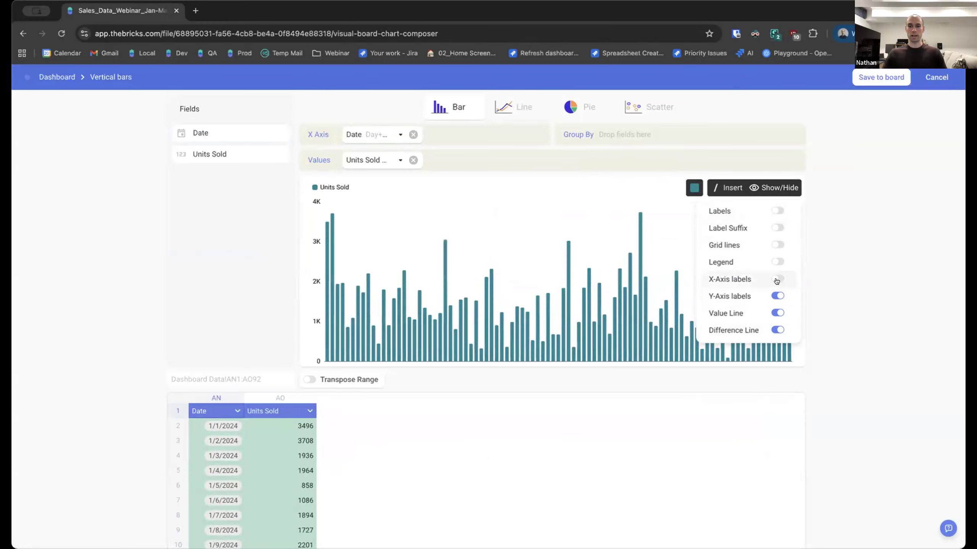
{"action": "left_click", "coordinate": [777, 262]}
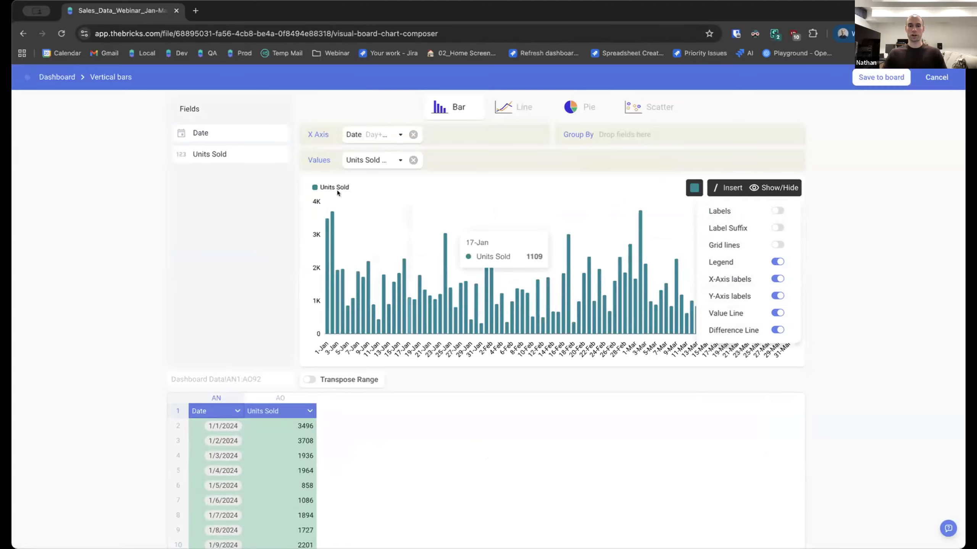
{"action": "left_click", "coordinate": [770, 257]}
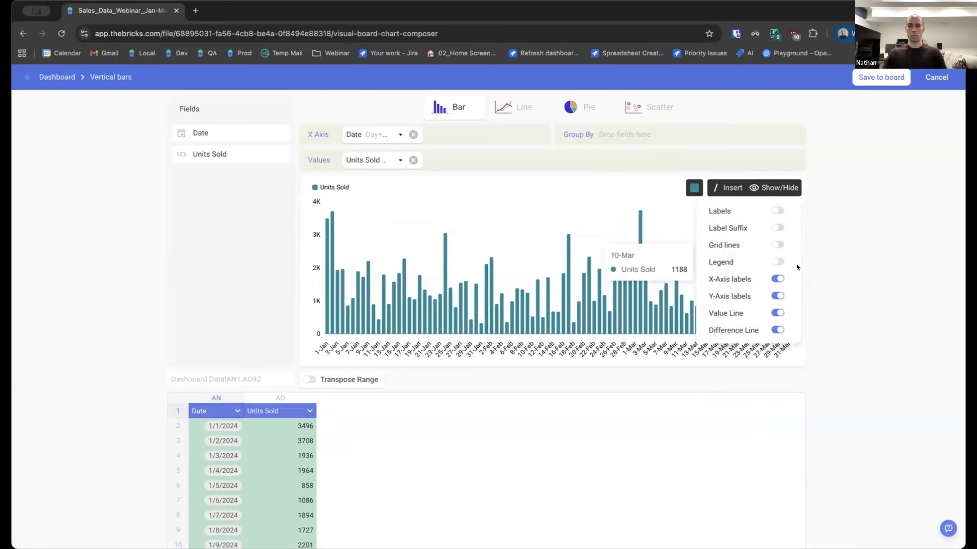
{"action": "left_click", "coordinate": [776, 245]}
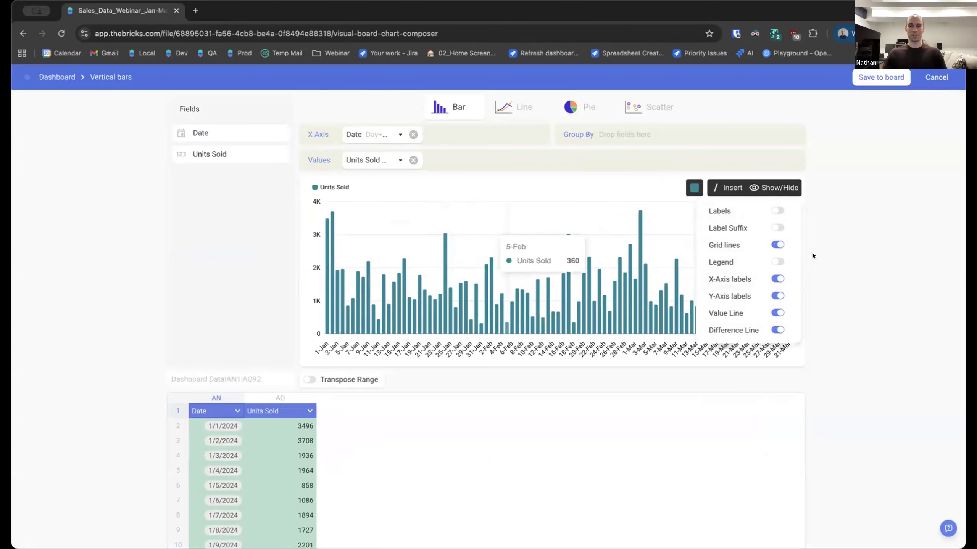
{"action": "left_click", "coordinate": [775, 245]}
{"action": "left_click", "coordinate": [776, 245]}
{"action": "left_click", "coordinate": [777, 262]}
{"action": "left_click", "coordinate": [775, 228]}
{"action": "left_click", "coordinate": [775, 211]}
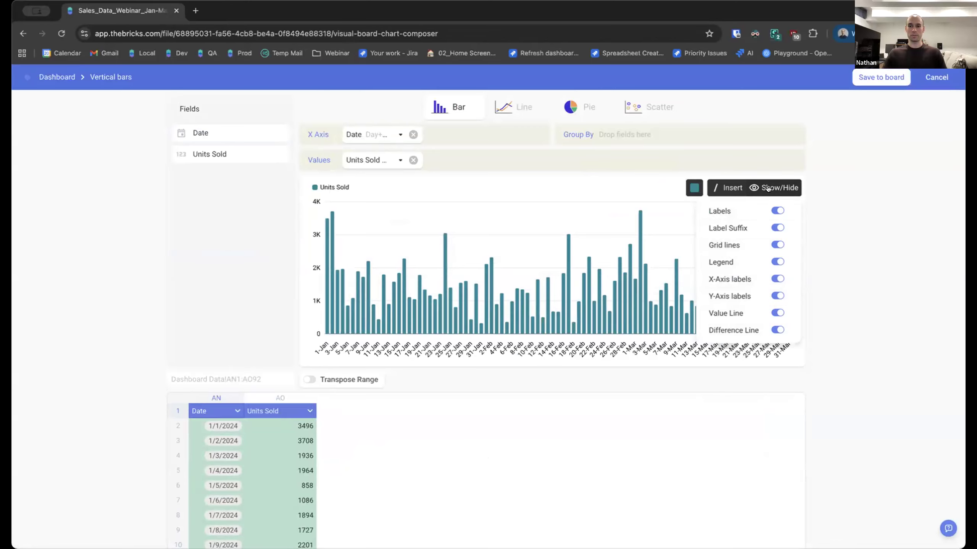
{"action": "left_click", "coordinate": [767, 188]}
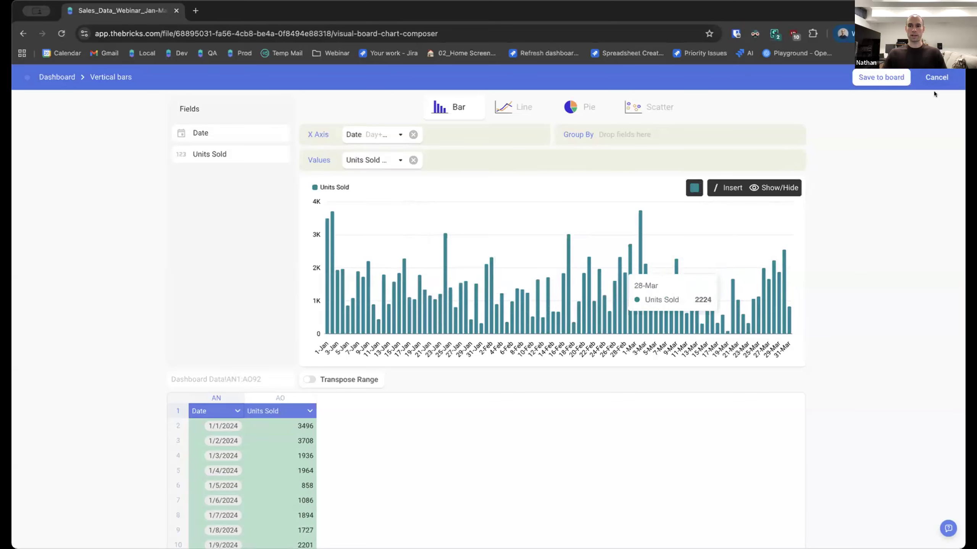
{"action": "left_click", "coordinate": [928, 77]}
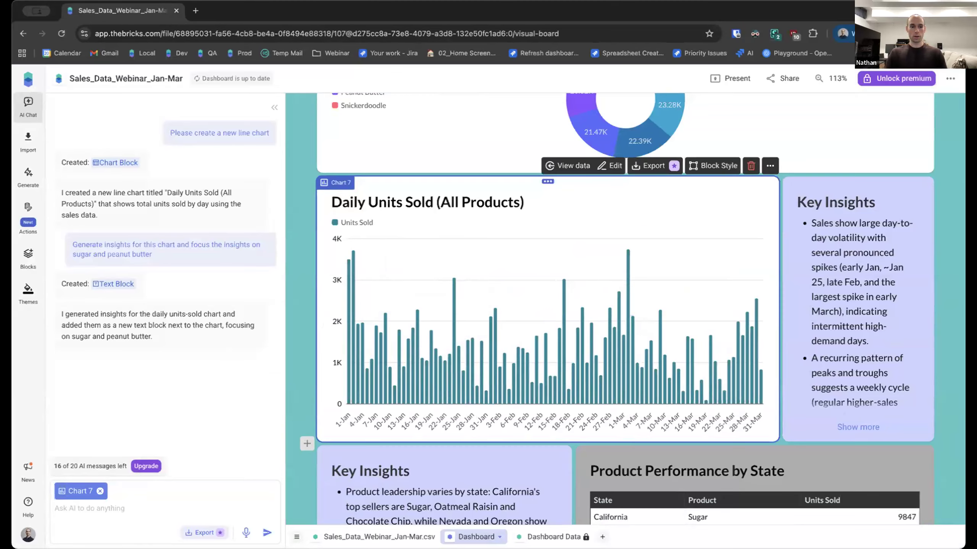
Step: Ask the AI to change the Daily Units Sold chart's x axis labels to the year-month-day format
{"action": "type", "text": "For this chart"}
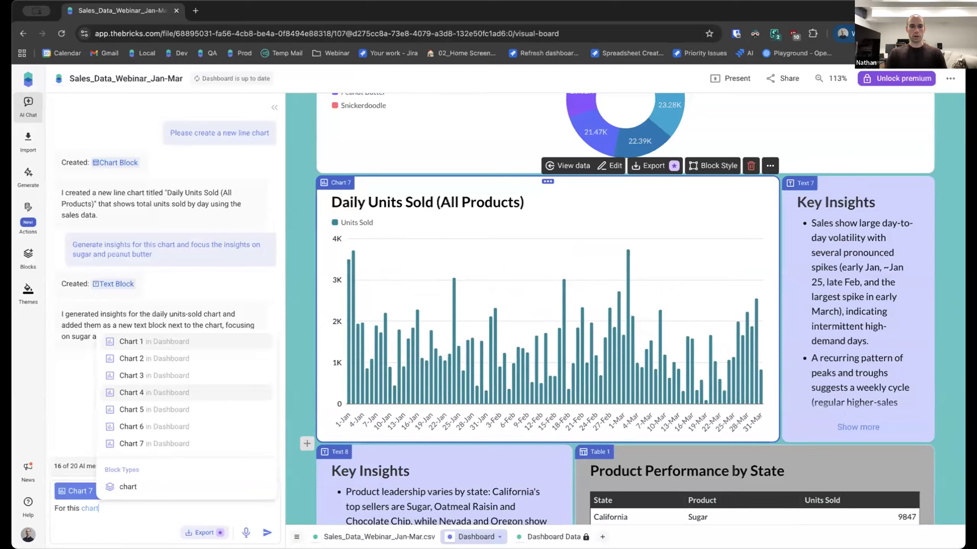
{"action": "type", "text": " change the x axis labels "}
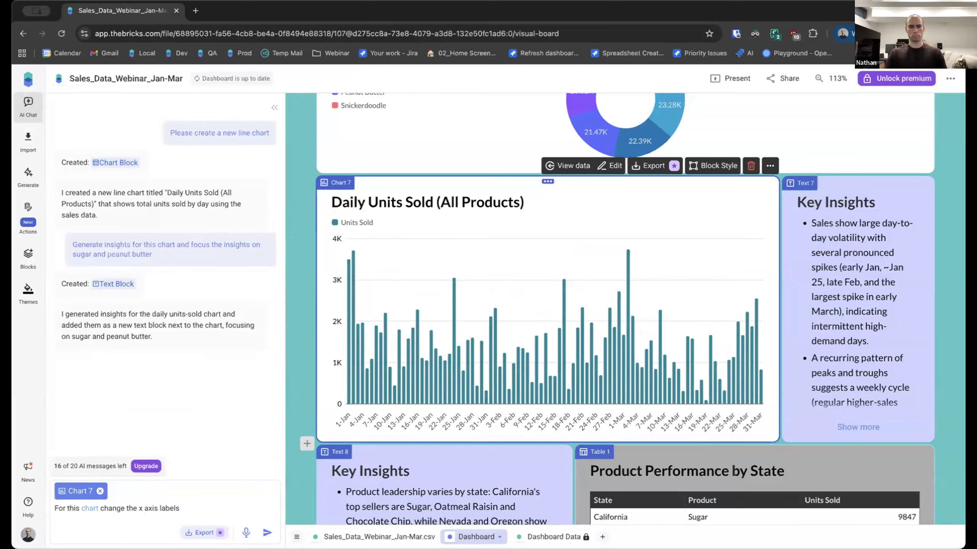
{"action": "type", "text": "to be in the format of year-mon"}
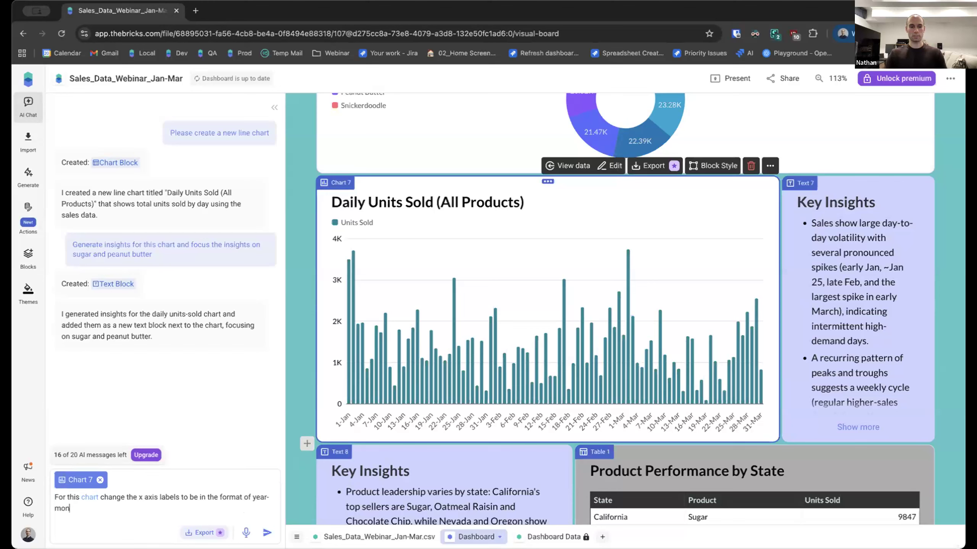
{"action": "type", "text": "th-day"}
{"action": "key", "text": "Return"}
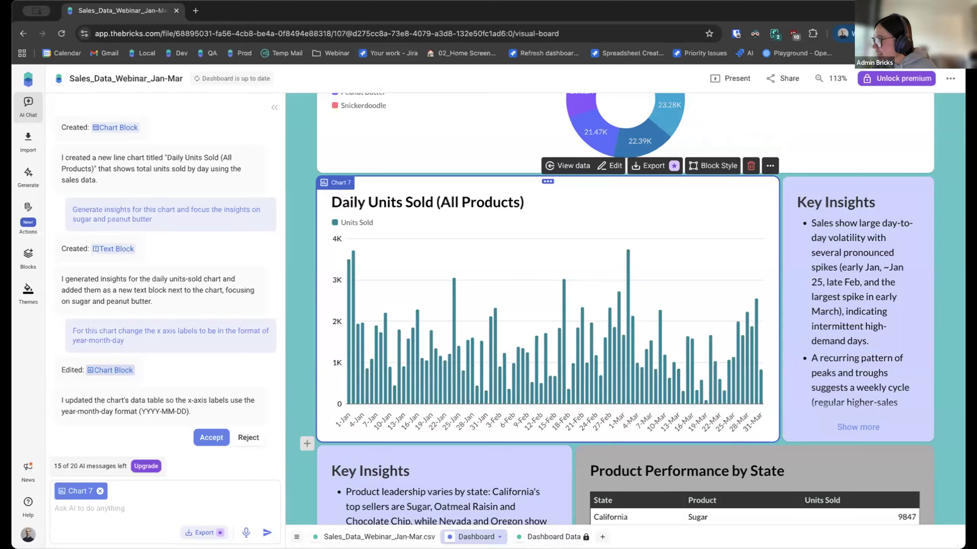
{"action": "left_click", "coordinate": [631, 77]}
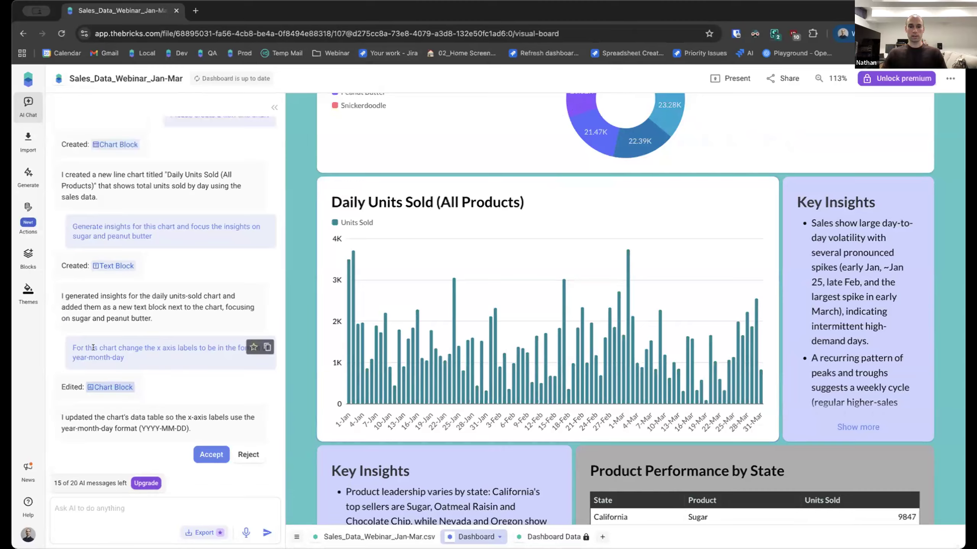
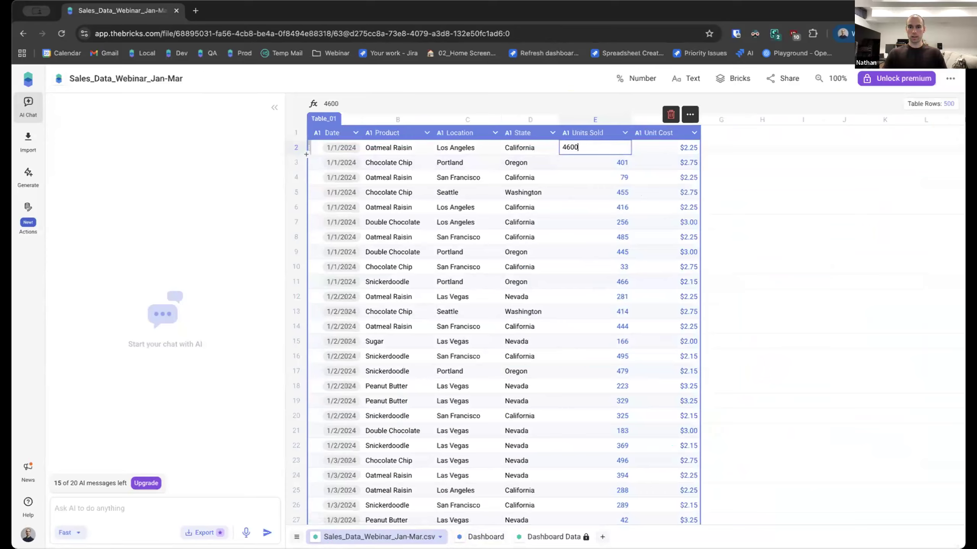
Step: Set Units Sold in the first data row of the sales table to 460 and review the dashboard's charts
{"action": "key", "text": "Return"}
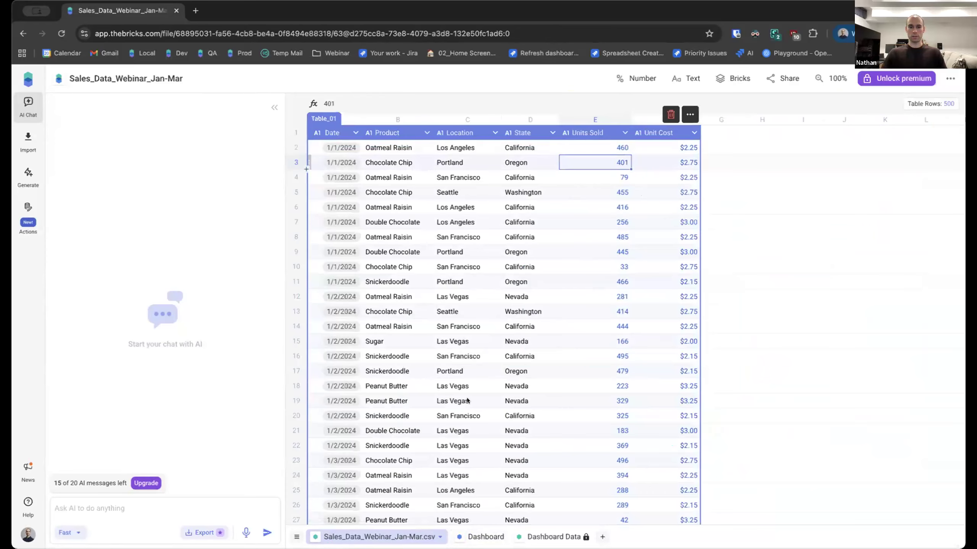
{"action": "left_click", "coordinate": [471, 537]}
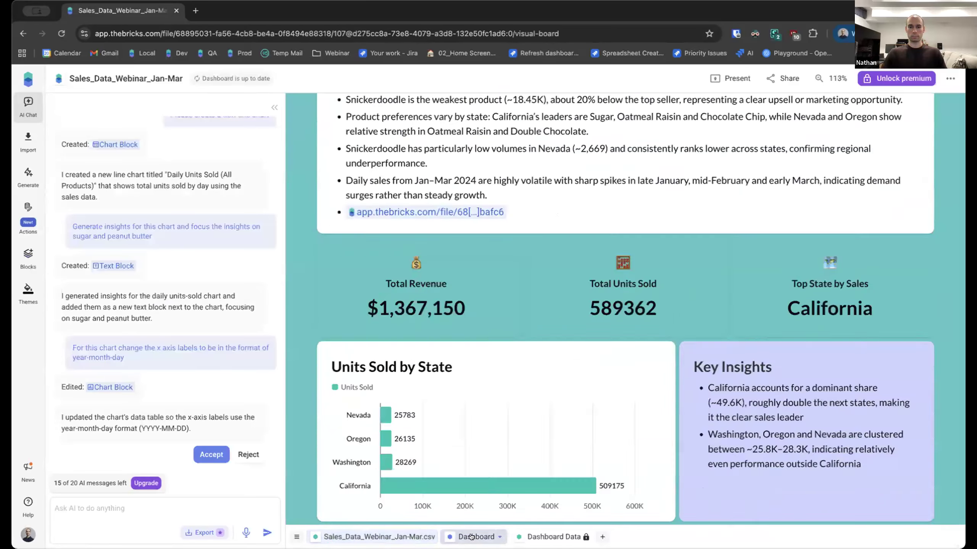
{"action": "scroll", "coordinate": [603, 184], "scroll_direction": "down", "scroll_amount": 10}
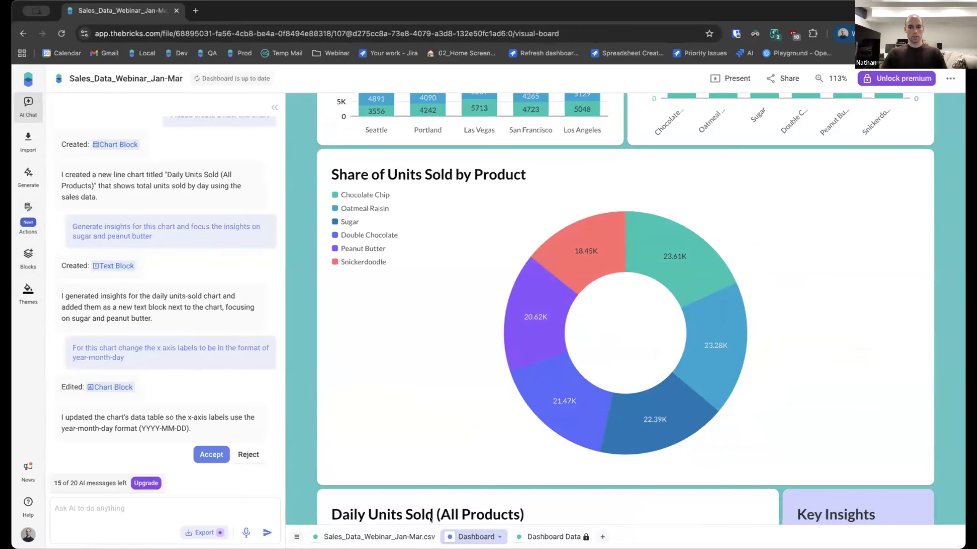
Step: Append the April 2024 rows from a new file to the existing table in the Sales_Data_Webinar_Jan-Mar.csv sheet
{"action": "left_click", "coordinate": [370, 538]}
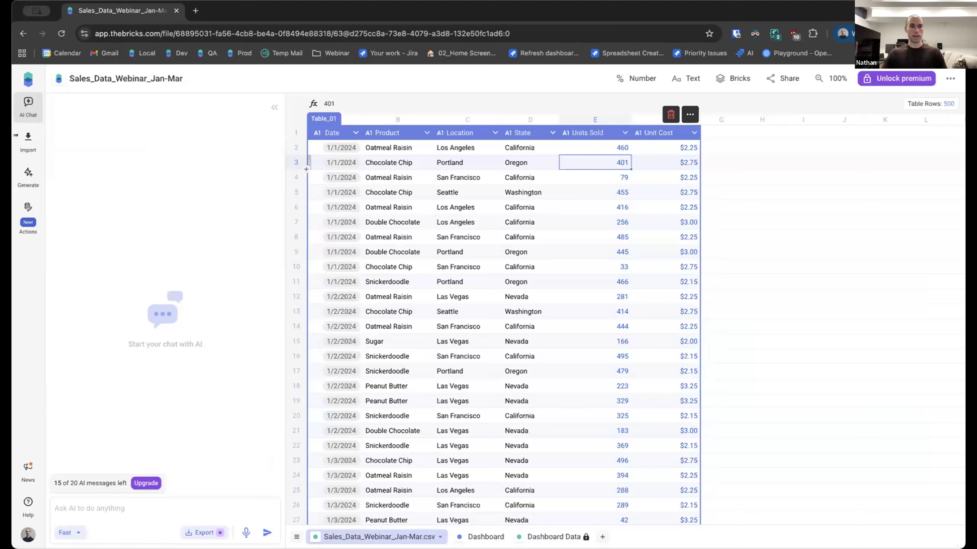
{"action": "left_click", "coordinate": [27, 212]}
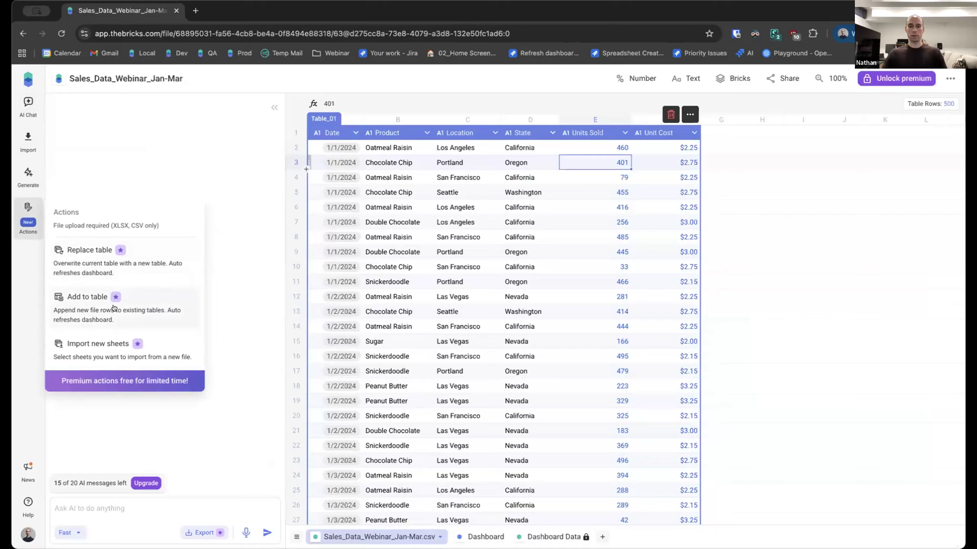
{"action": "left_click", "coordinate": [87, 298]}
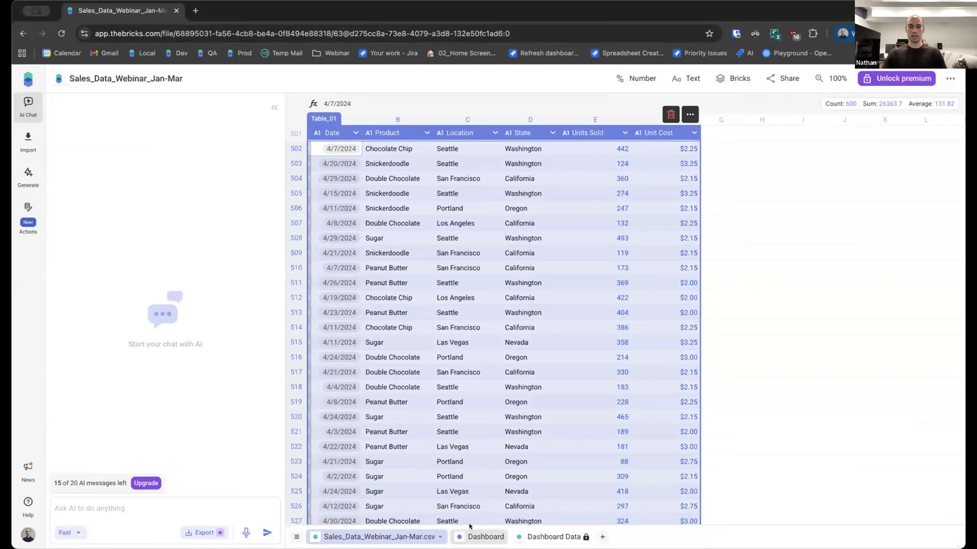
Step: Review the dashboard's product, location and daily units charts with the appended April sales data
{"action": "left_click", "coordinate": [471, 536]}
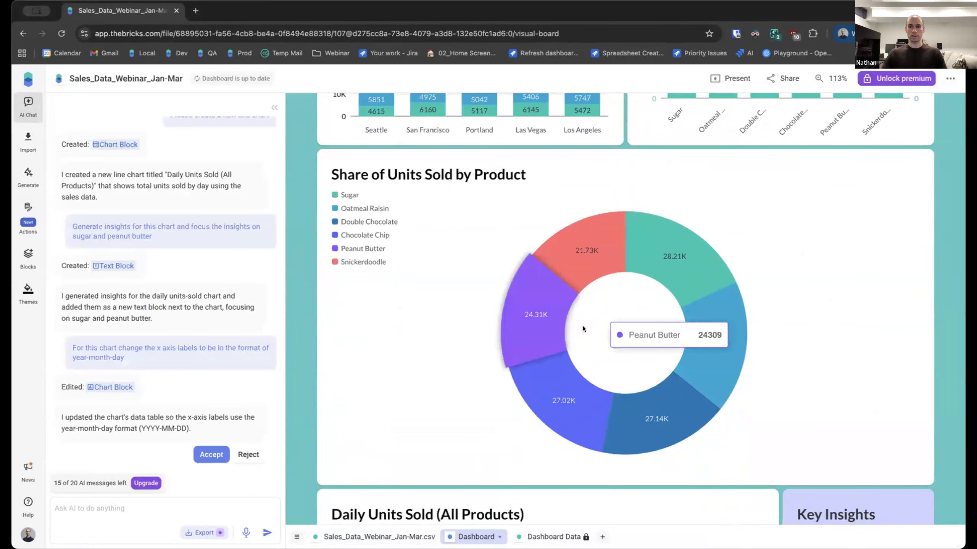
{"action": "scroll", "coordinate": [535, 349], "scroll_direction": "up", "scroll_amount": 8}
{"action": "scroll", "coordinate": [557, 364], "scroll_direction": "up", "scroll_amount": 1}
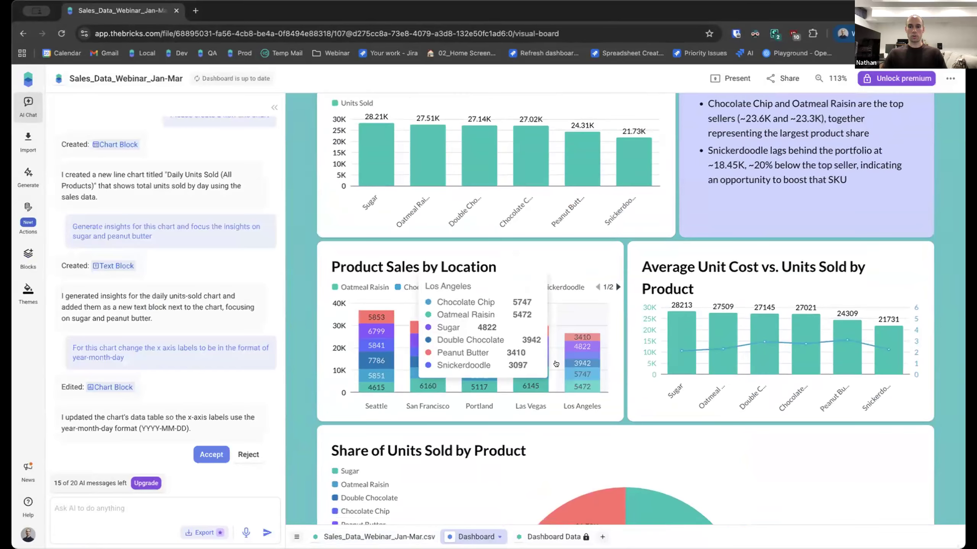
{"action": "scroll", "coordinate": [555, 363], "scroll_direction": "down", "scroll_amount": 15}
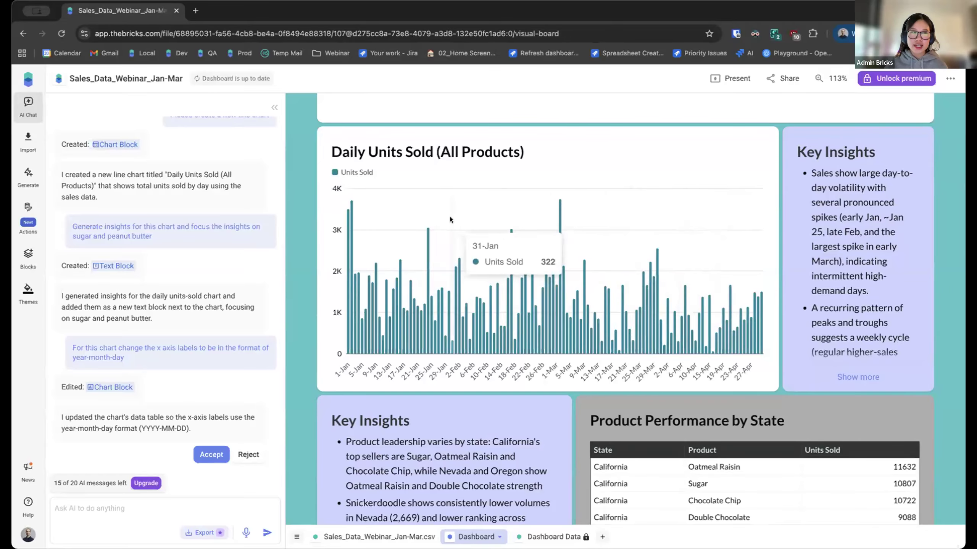
Step: Undo the append of the April 2024 rows in the Sales_Data_Webinar_Jan-Mar.csv sheet and check the table's last rows
{"action": "left_click", "coordinate": [392, 536]}
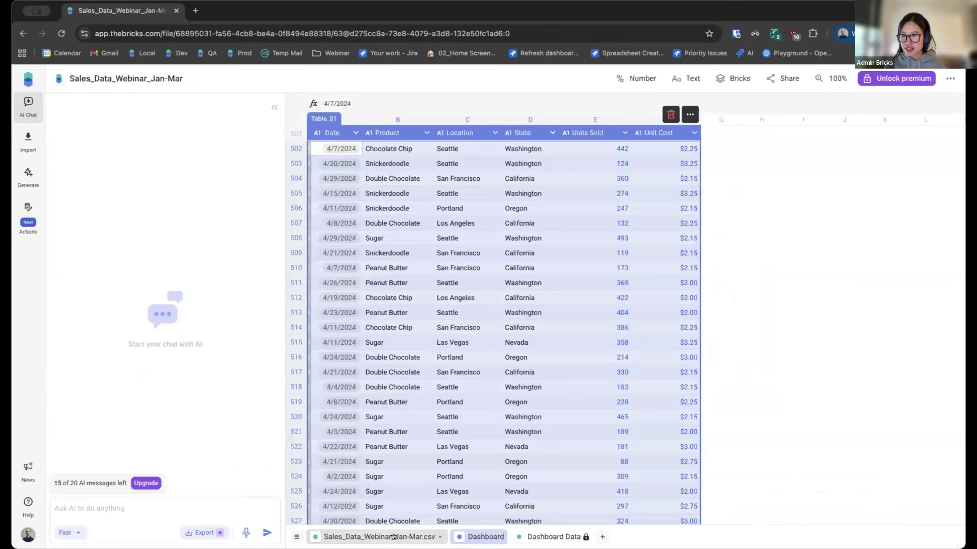
{"action": "left_click", "coordinate": [30, 237]}
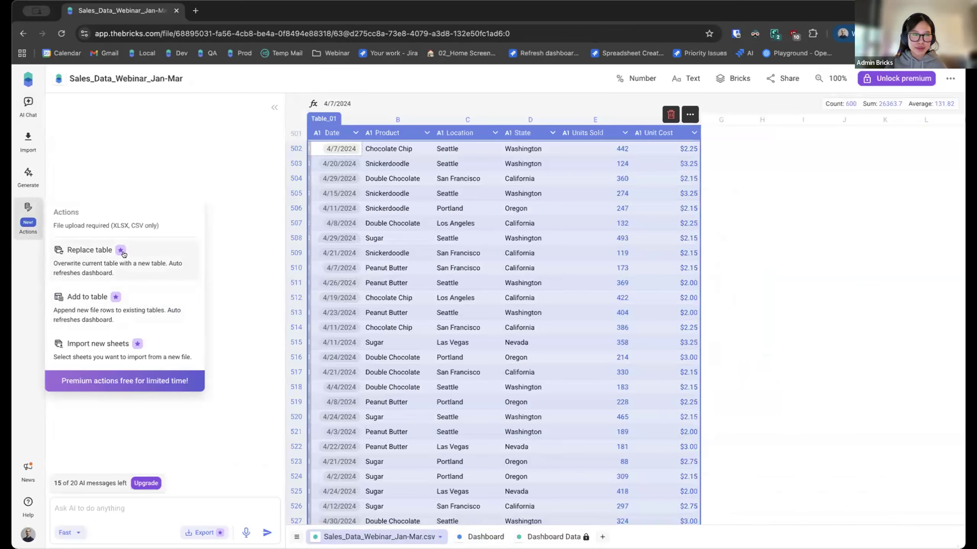
{"action": "left_click", "coordinate": [723, 226]}
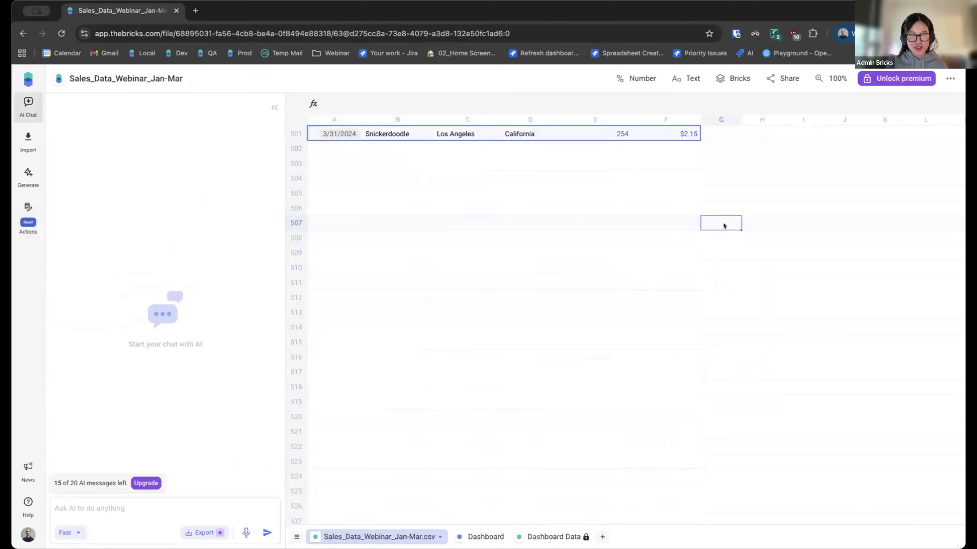
{"action": "scroll", "coordinate": [620, 322], "scroll_direction": "up", "scroll_amount": 5}
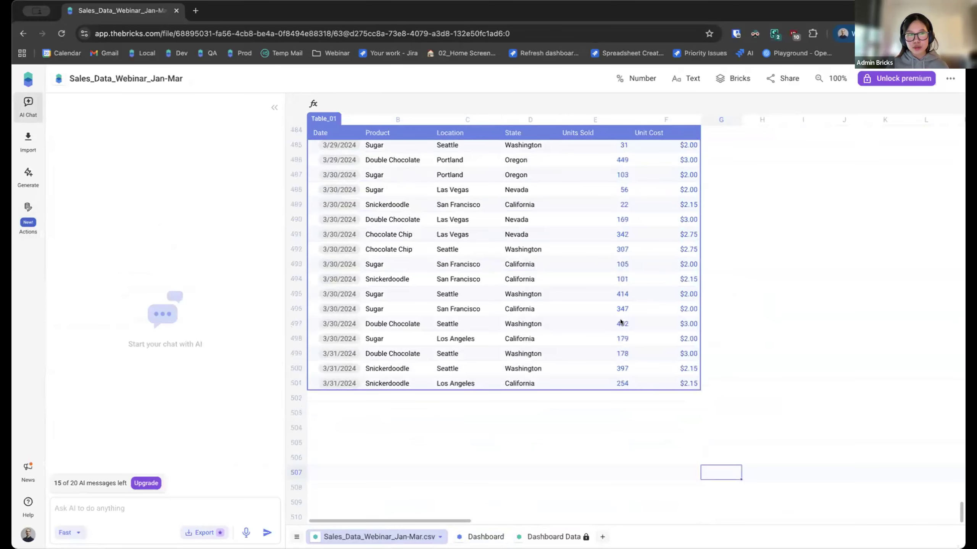
{"action": "scroll", "coordinate": [621, 322], "scroll_direction": "down", "scroll_amount": 2}
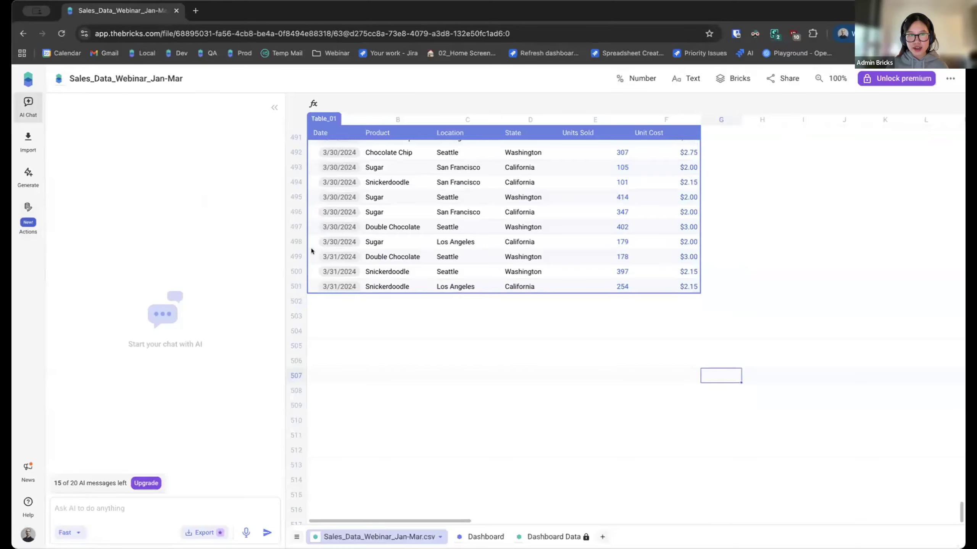
Step: Set the sheet zoom to 125% and append the April 2024 rows from the file to the existing sales table again
{"action": "left_click", "coordinate": [830, 79]}
{"action": "left_click", "coordinate": [830, 101]}
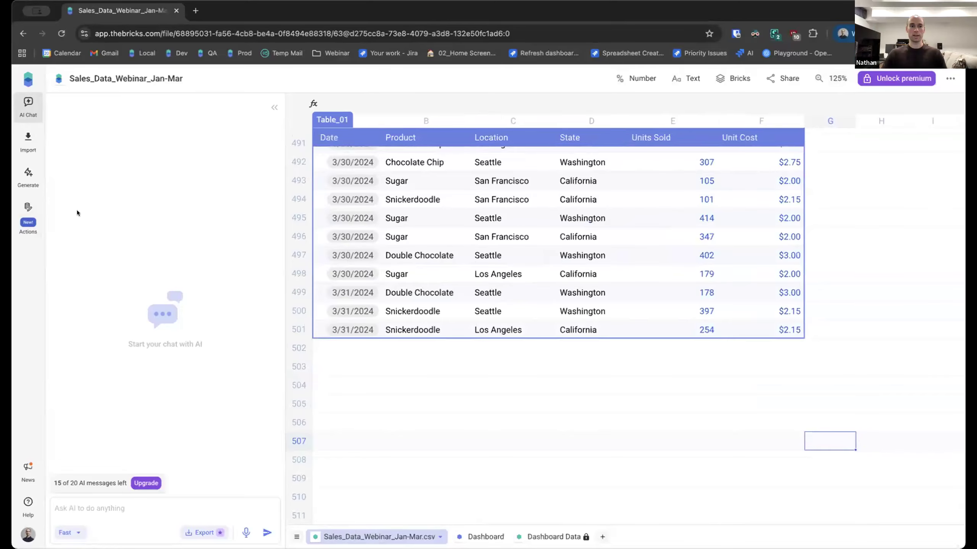
{"action": "left_click", "coordinate": [28, 214]}
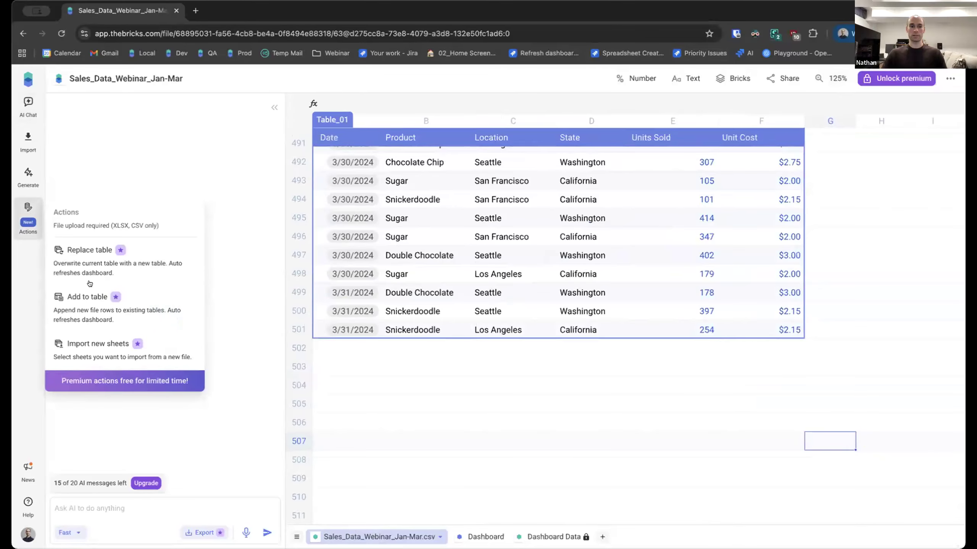
{"action": "left_click", "coordinate": [105, 301]}
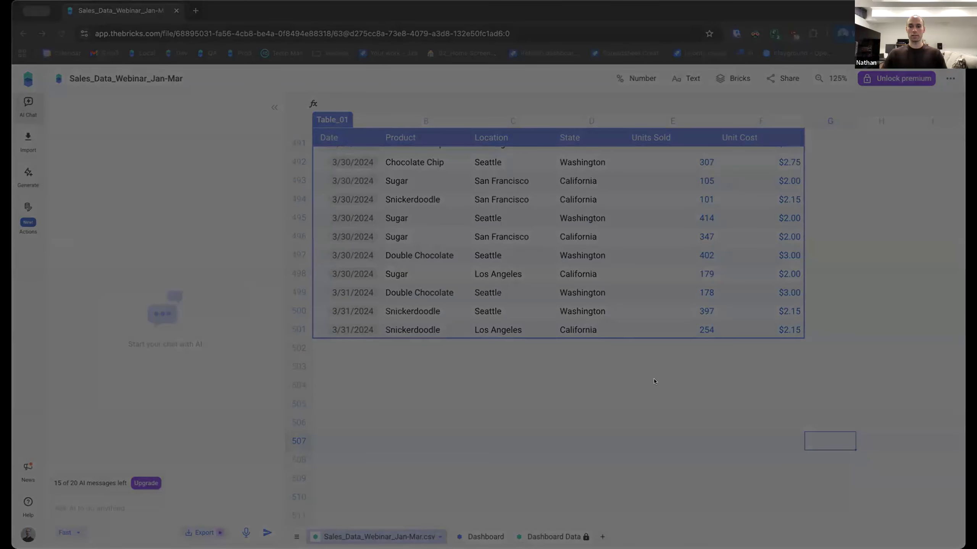
{"action": "left_click", "coordinate": [668, 378]}
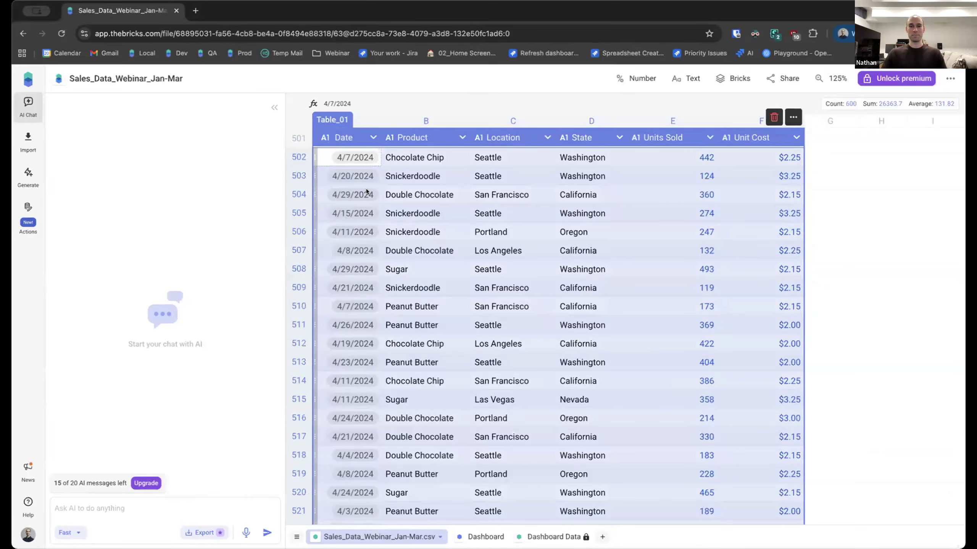
{"action": "scroll", "coordinate": [357, 218], "scroll_direction": "up", "scroll_amount": 4}
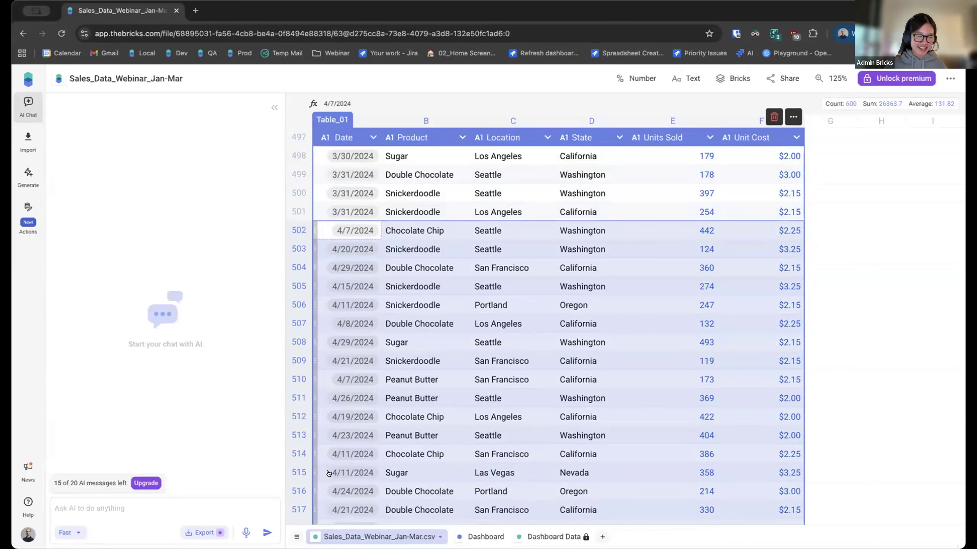
Step: Review the dashboard's sales charts with the re-added April data and open the list of dashboard actions
{"action": "left_click", "coordinate": [476, 530]}
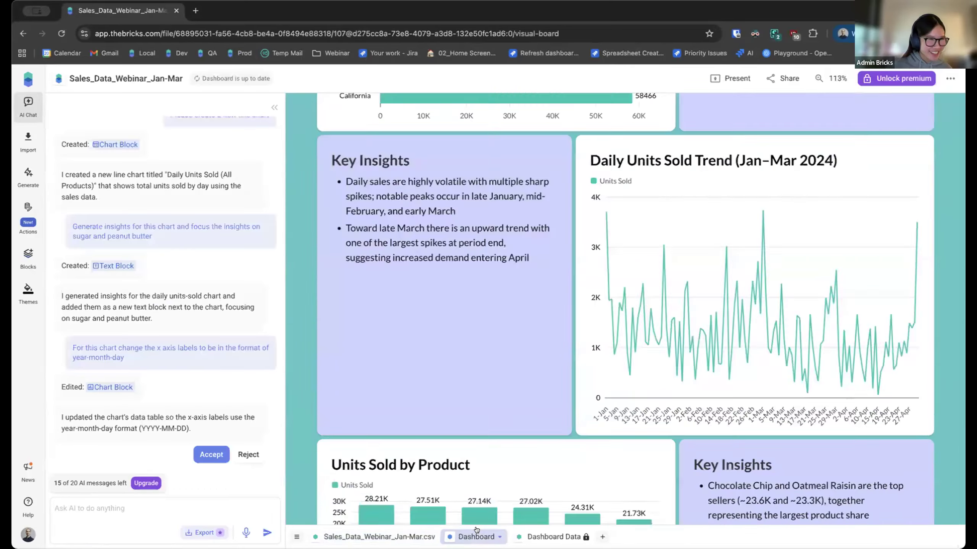
{"action": "scroll", "coordinate": [512, 420], "scroll_direction": "down", "scroll_amount": 3}
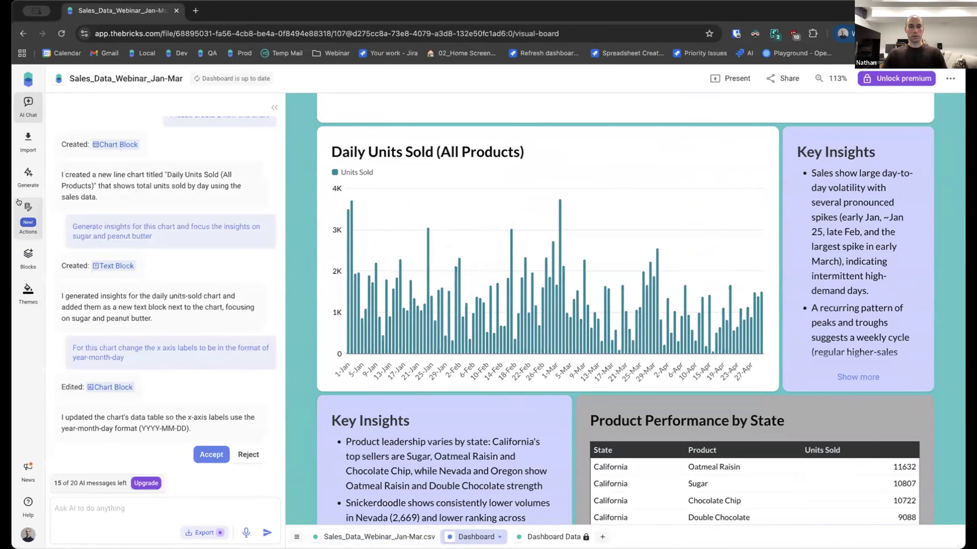
{"action": "scroll", "coordinate": [431, 185], "scroll_direction": "down", "scroll_amount": 10}
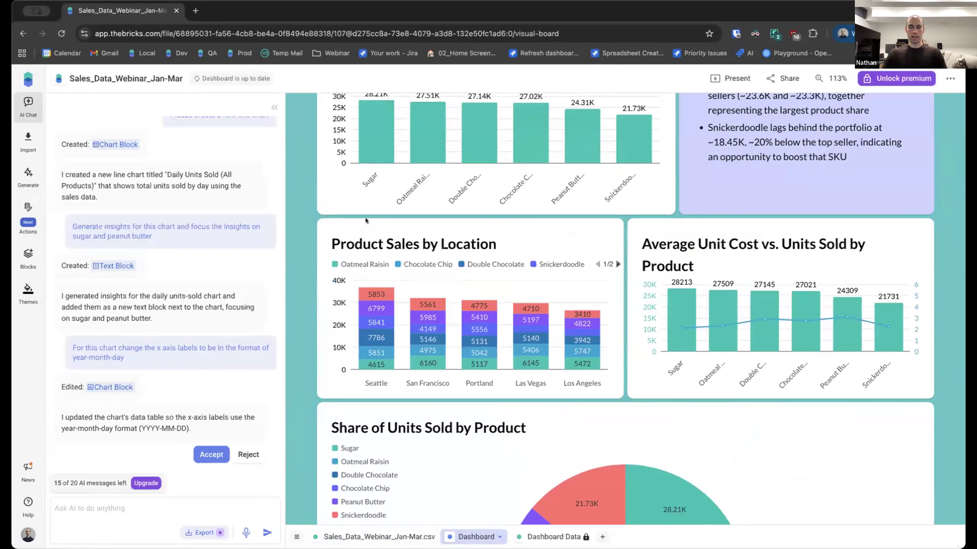
{"action": "scroll", "coordinate": [348, 231], "scroll_direction": "up", "scroll_amount": 1}
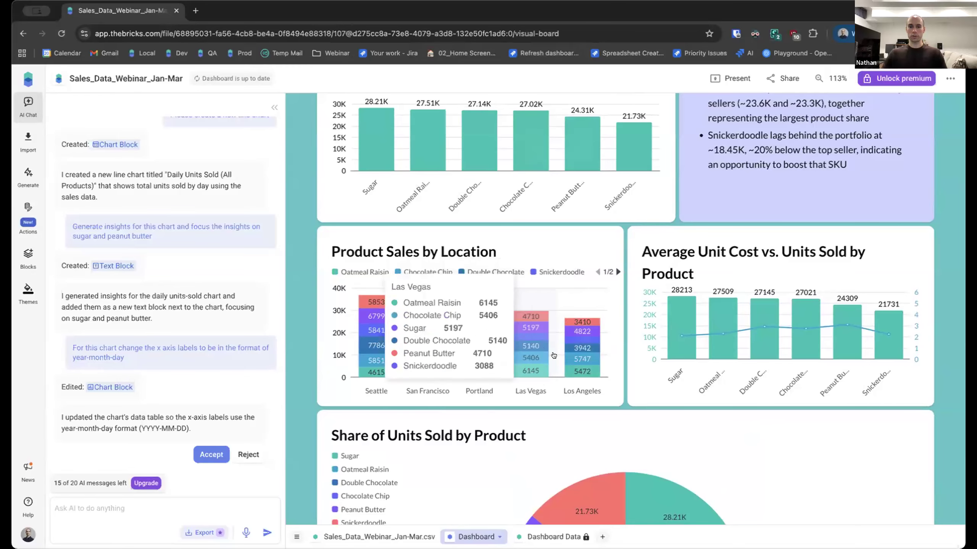
{"action": "scroll", "coordinate": [554, 355], "scroll_direction": "down", "scroll_amount": 5}
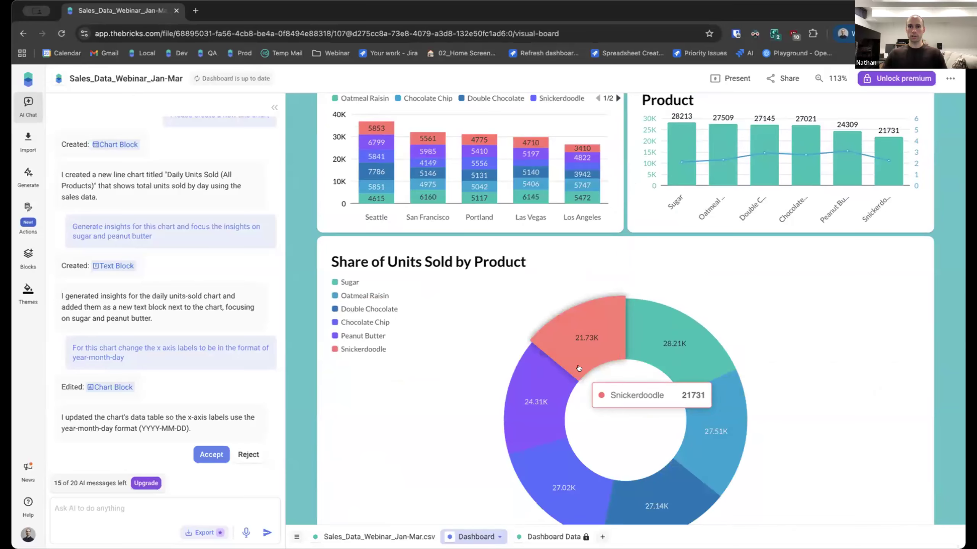
{"action": "scroll", "coordinate": [435, 380], "scroll_direction": "up", "scroll_amount": 1}
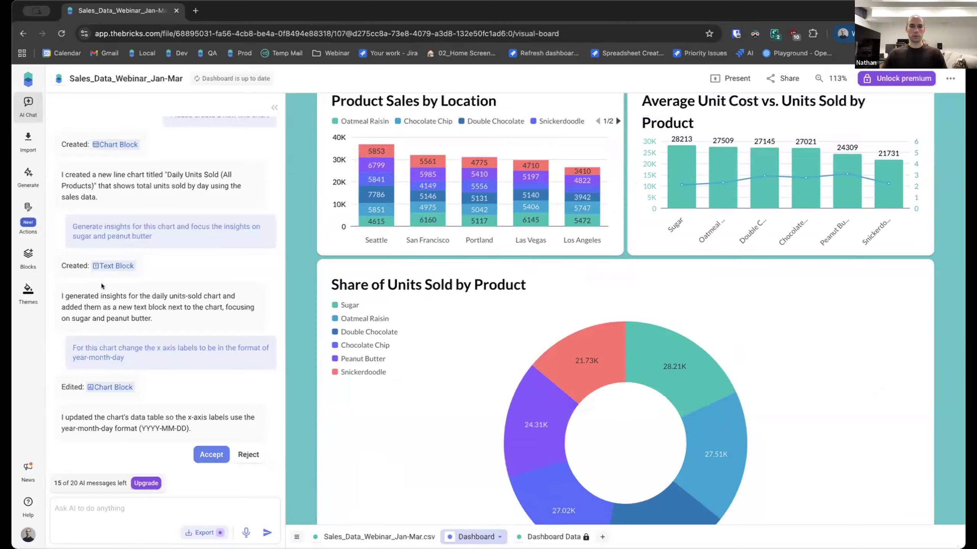
{"action": "scroll", "coordinate": [712, 338], "scroll_direction": "up", "scroll_amount": 8}
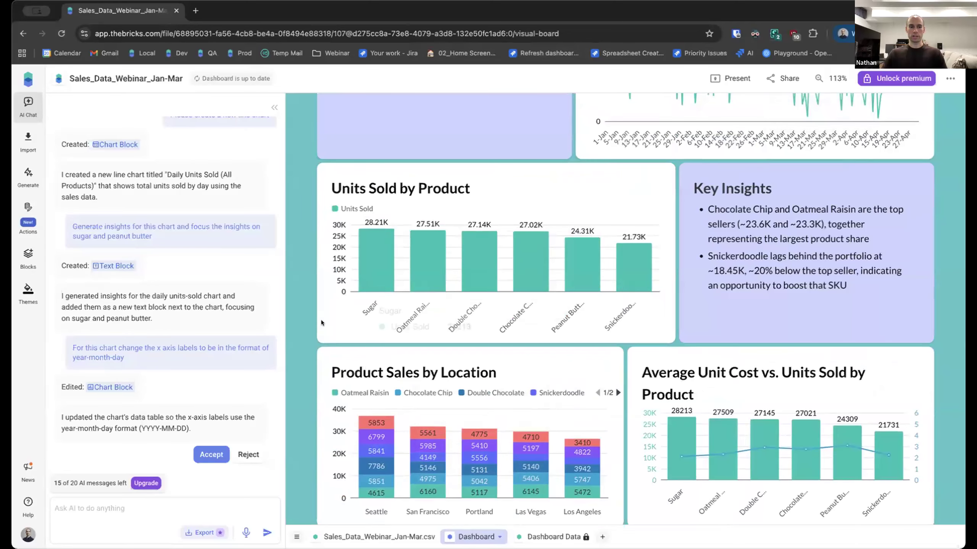
{"action": "left_click", "coordinate": [27, 206]}
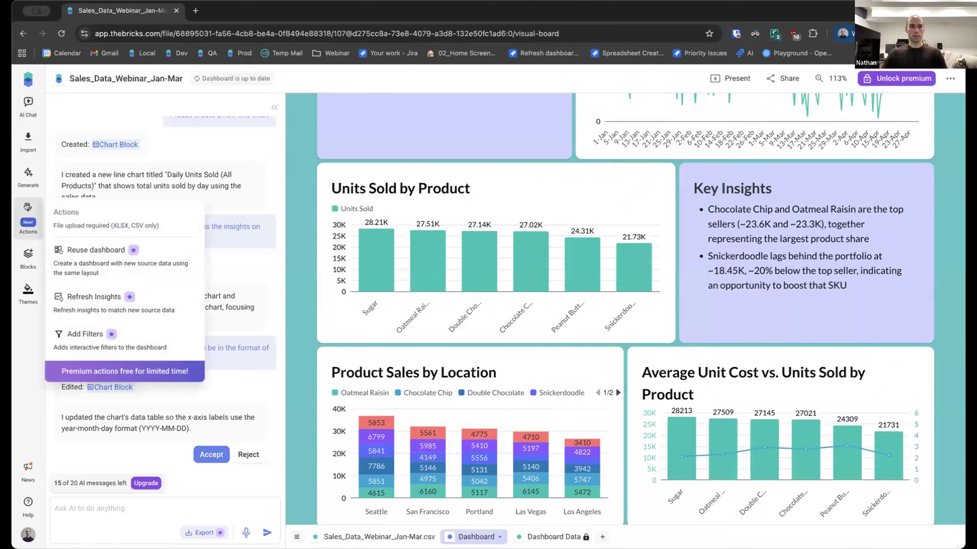
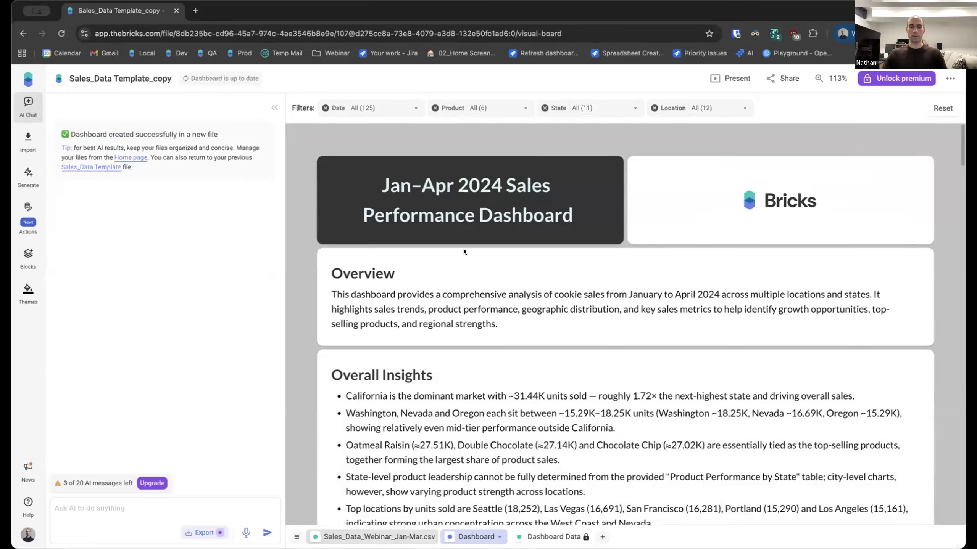
Step: Examine the reused dashboard in Sales_Data Template_copy, from its title block through the product and location charts to Daily Units Sold (All Products)
{"action": "left_click", "coordinate": [389, 184]}
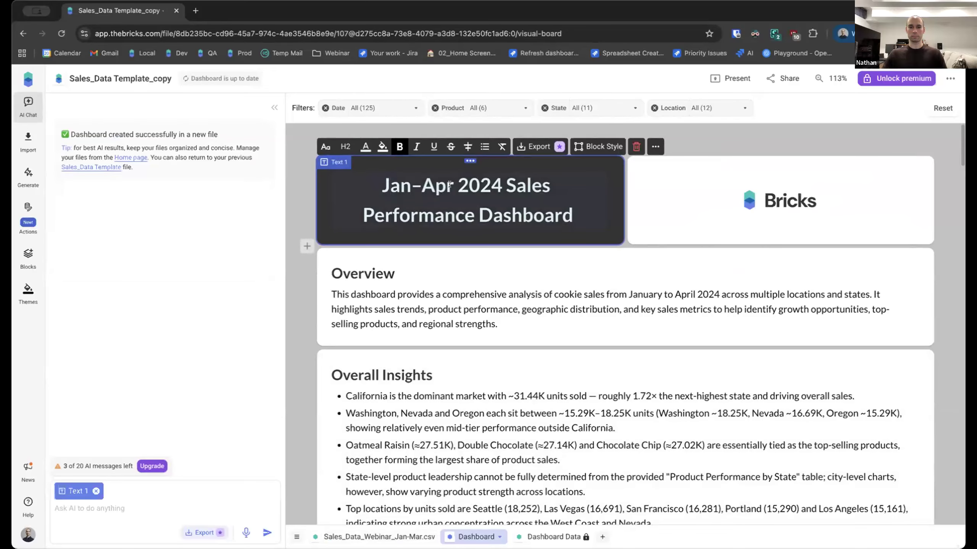
{"action": "scroll", "coordinate": [373, 257], "scroll_direction": "down", "scroll_amount": 20}
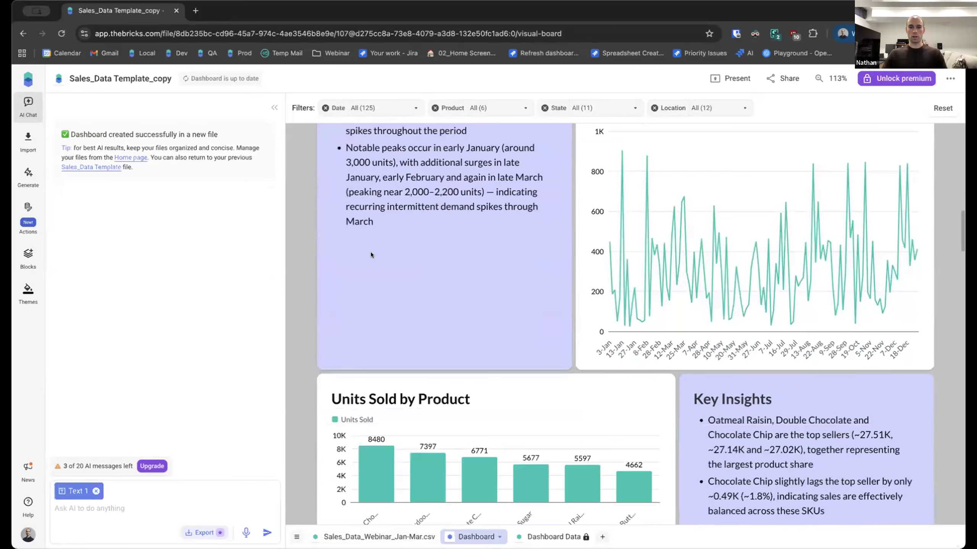
{"action": "scroll", "coordinate": [371, 252], "scroll_direction": "down", "scroll_amount": 5}
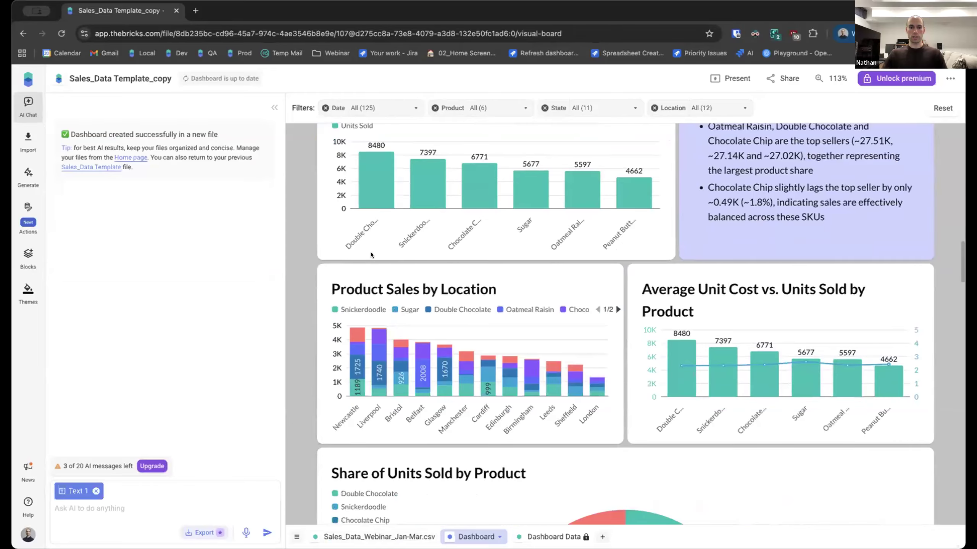
{"action": "scroll", "coordinate": [388, 284], "scroll_direction": "down", "scroll_amount": 1}
{"action": "scroll", "coordinate": [461, 301], "scroll_direction": "down", "scroll_amount": 1}
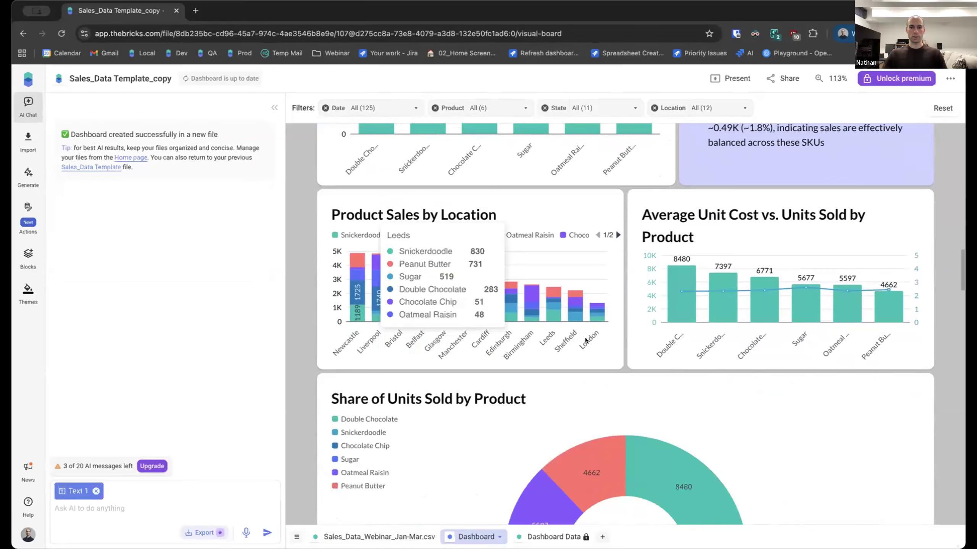
{"action": "scroll", "coordinate": [534, 327], "scroll_direction": "down", "scroll_amount": 1}
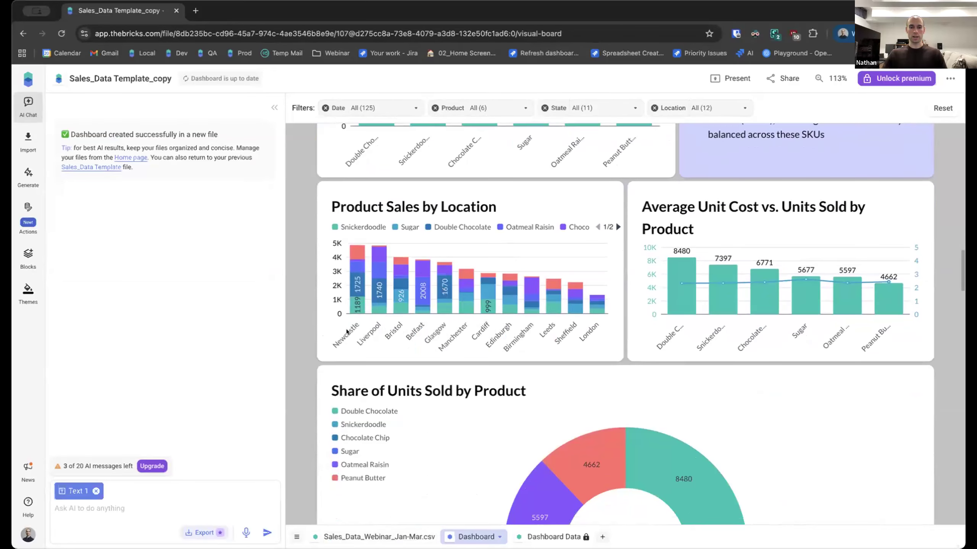
{"action": "scroll", "coordinate": [347, 332], "scroll_direction": "down", "scroll_amount": 1}
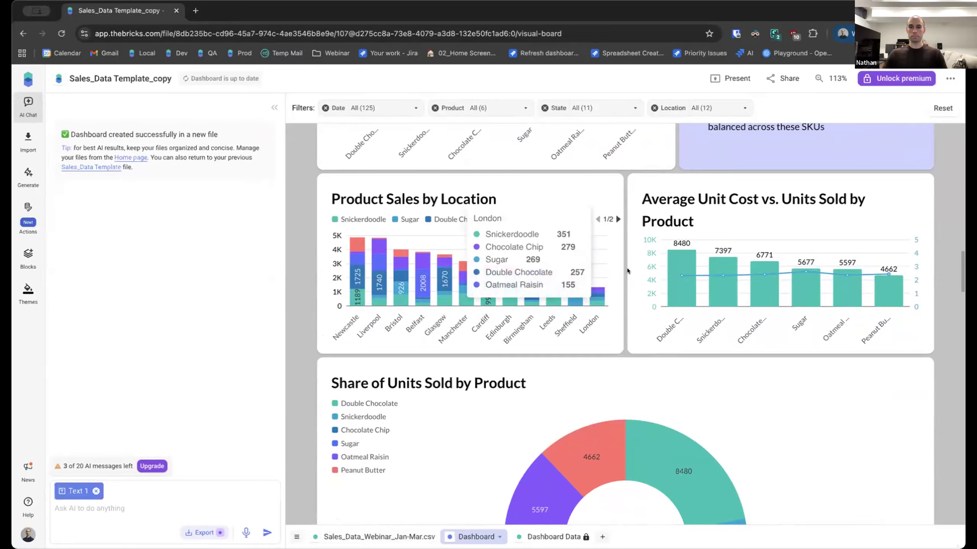
{"action": "scroll", "coordinate": [736, 261], "scroll_direction": "down", "scroll_amount": 10}
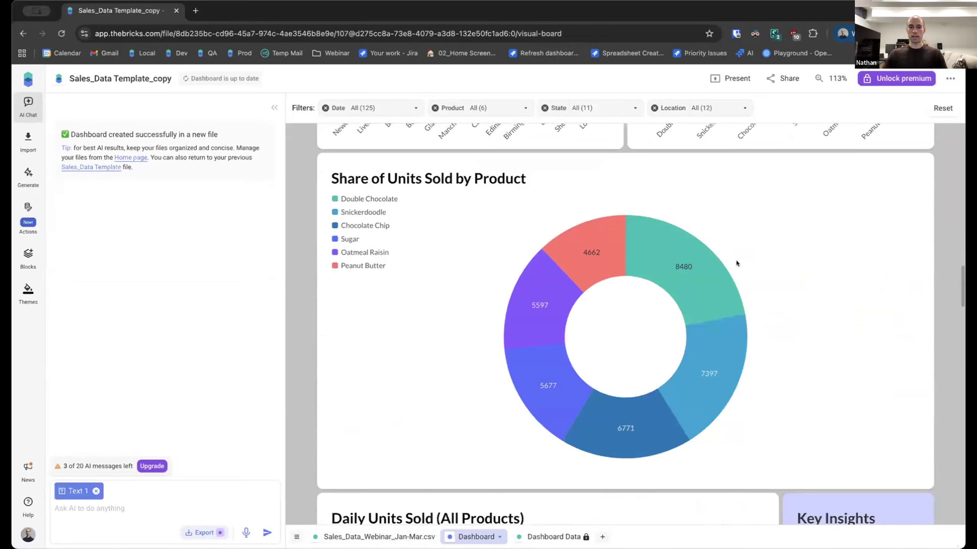
{"action": "scroll", "coordinate": [584, 321], "scroll_direction": "down", "scroll_amount": 15}
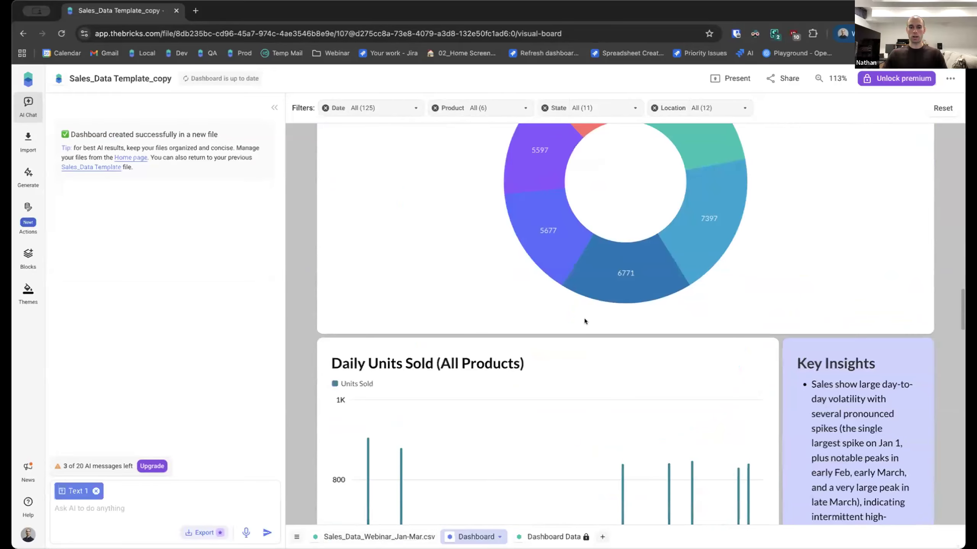
{"action": "scroll", "coordinate": [584, 321], "scroll_direction": "down", "scroll_amount": 7}
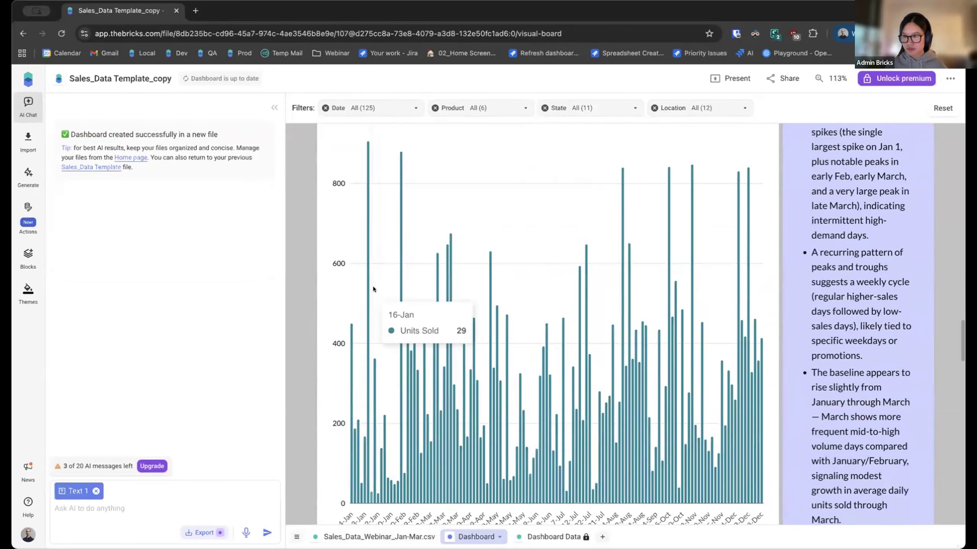
{"action": "scroll", "coordinate": [373, 286], "scroll_direction": "up", "scroll_amount": 3}
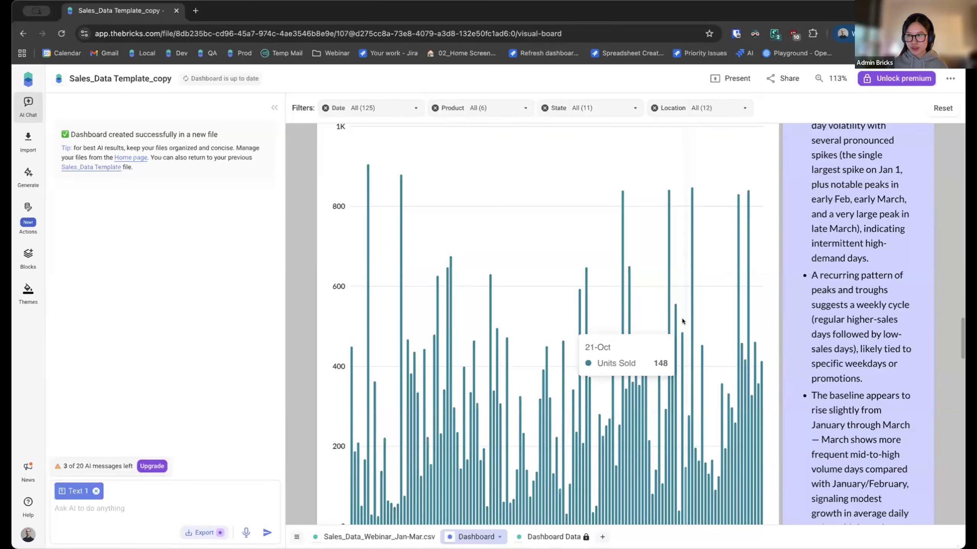
Step: Review the reused dashboard's key metrics, overview, and the Daily Units Sold Trend chart with its Key Insights
{"action": "scroll", "coordinate": [654, 346], "scroll_direction": "up", "scroll_amount": 15}
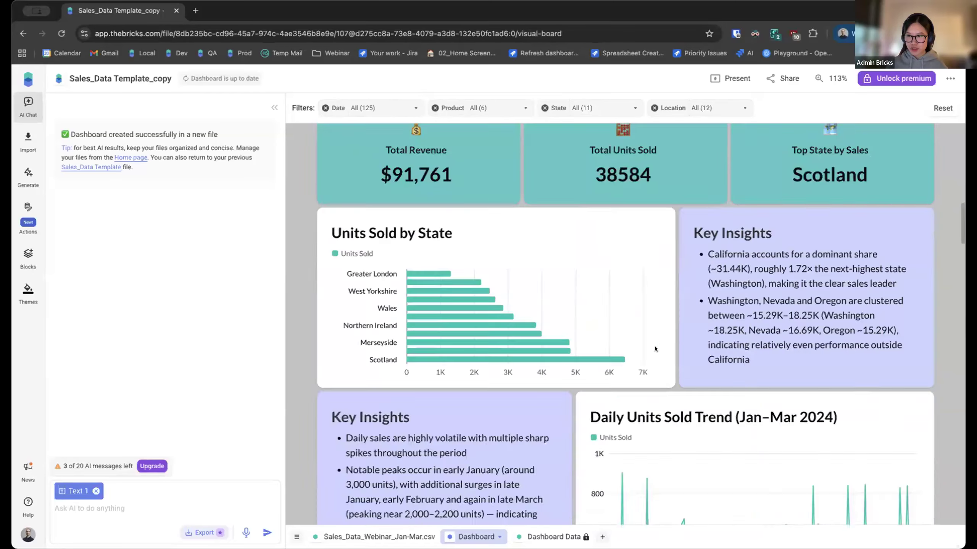
{"action": "scroll", "coordinate": [654, 346], "scroll_direction": "up", "scroll_amount": 15}
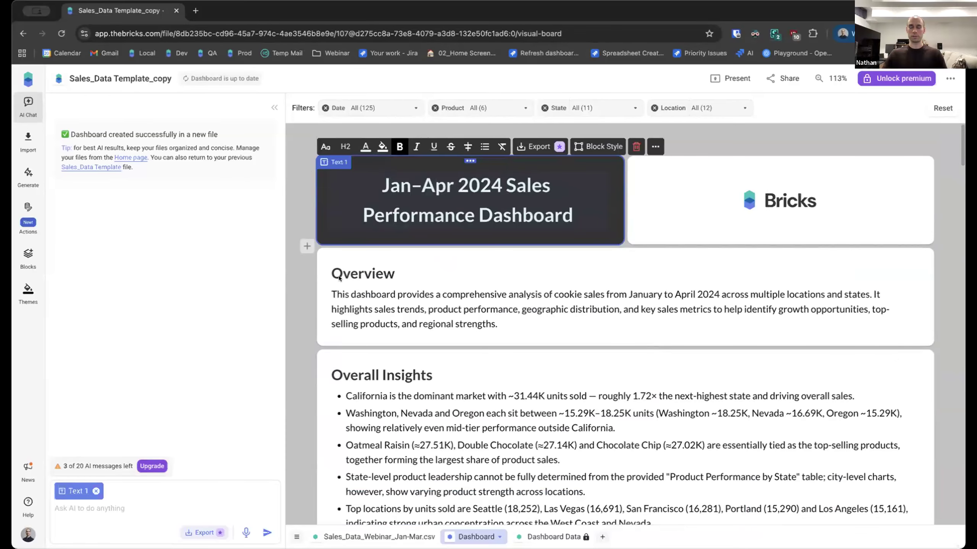
{"action": "scroll", "coordinate": [329, 275], "scroll_direction": "down", "scroll_amount": 10}
{"action": "scroll", "coordinate": [330, 275], "scroll_direction": "down", "scroll_amount": 10}
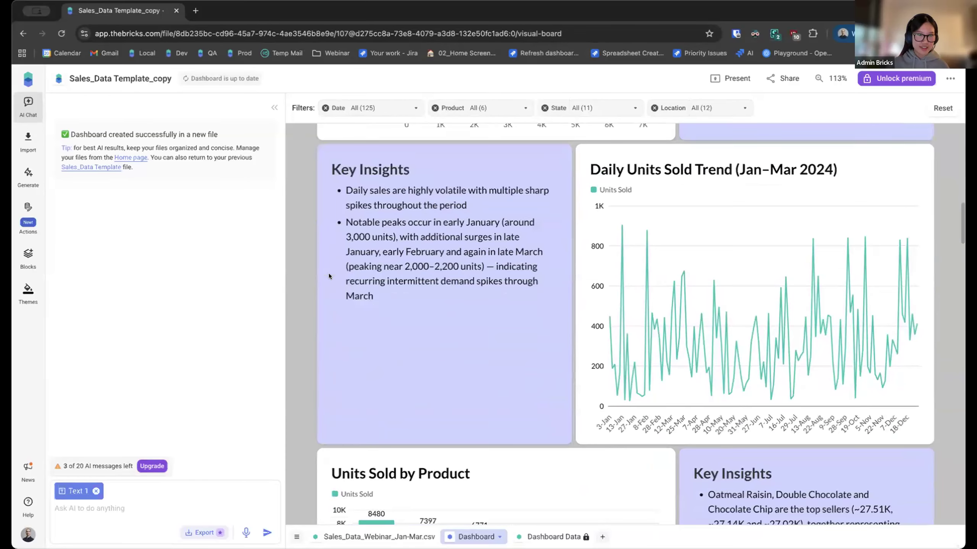
Step: Start a new blank file in the webinar room and import Sales_Data_Webinar_Jan-Mar.csv into it
{"action": "scroll", "coordinate": [328, 273], "scroll_direction": "down", "scroll_amount": 2}
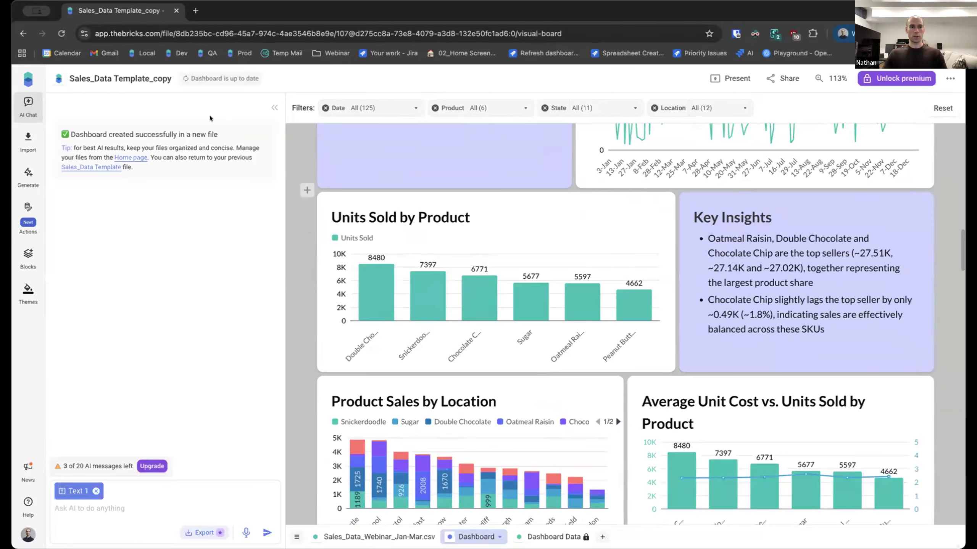
{"action": "left_click", "coordinate": [19, 77]}
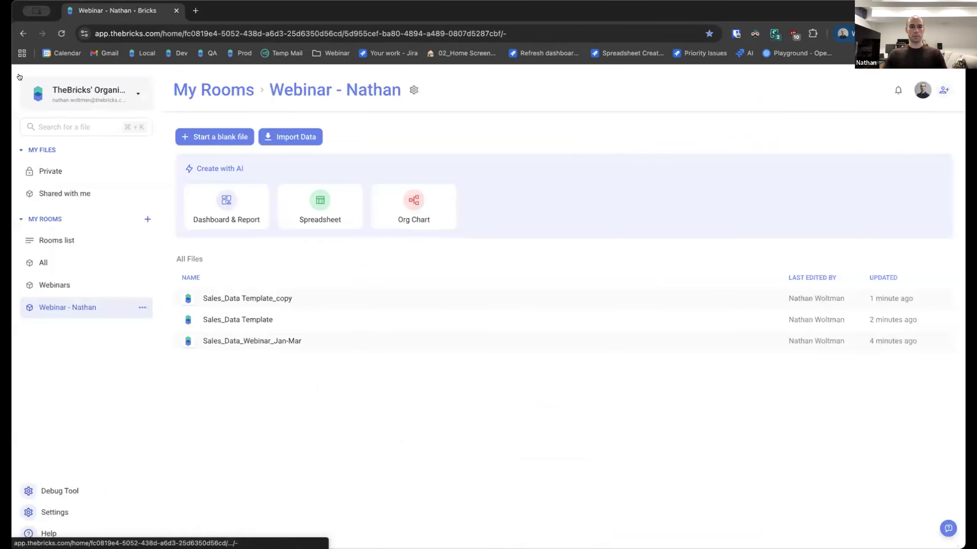
{"action": "left_click", "coordinate": [211, 136]}
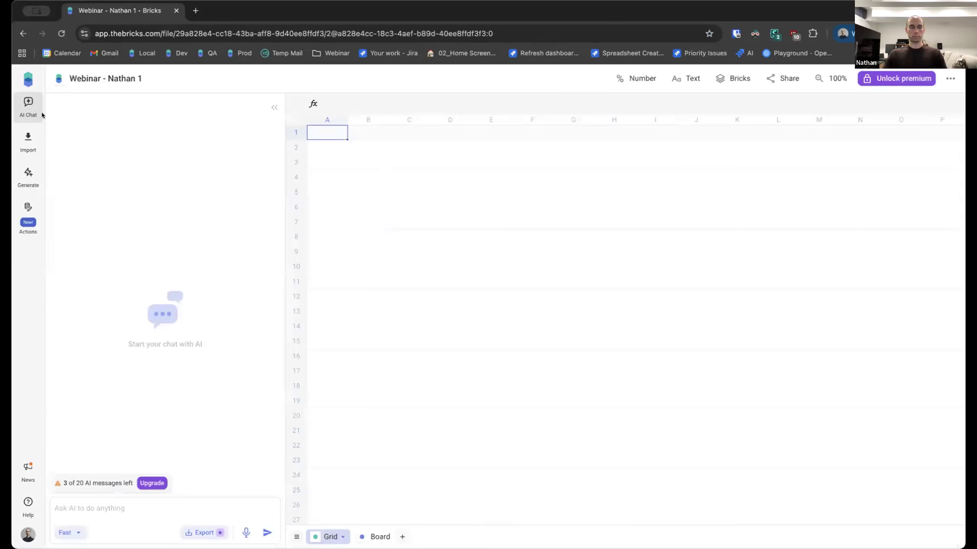
{"action": "left_click", "coordinate": [27, 144]}
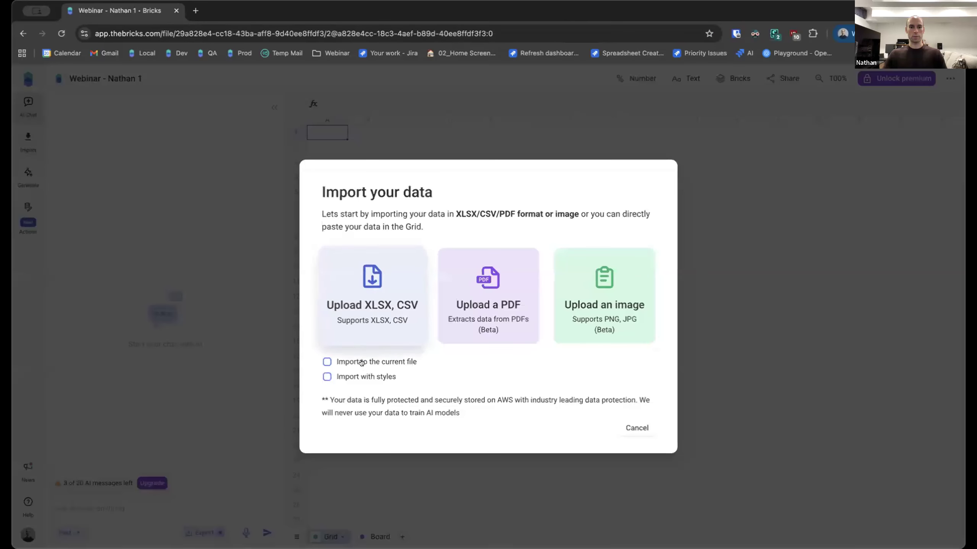
{"action": "left_click", "coordinate": [369, 307]}
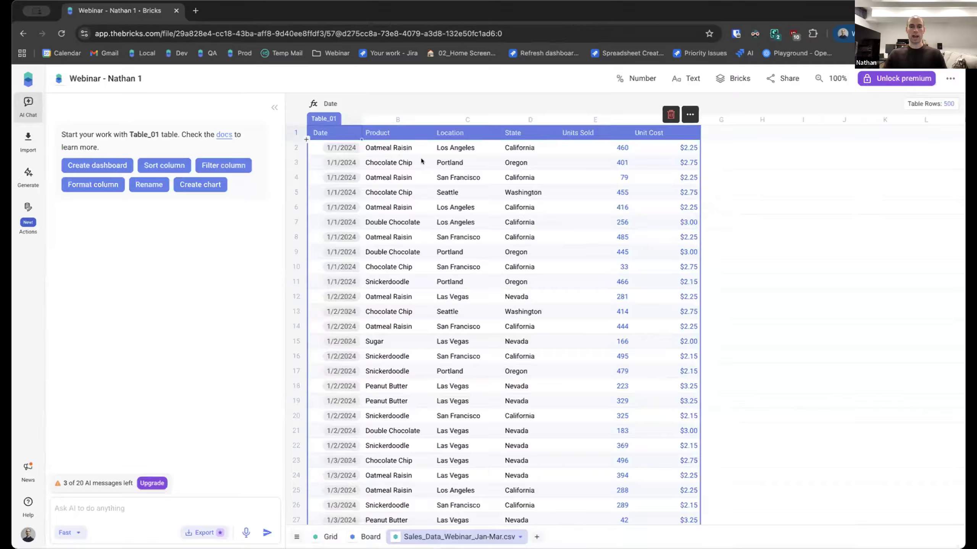
Step: Import Sales_Data_April_2024.csv into the current file as a second data sheet
{"action": "left_click", "coordinate": [27, 139]}
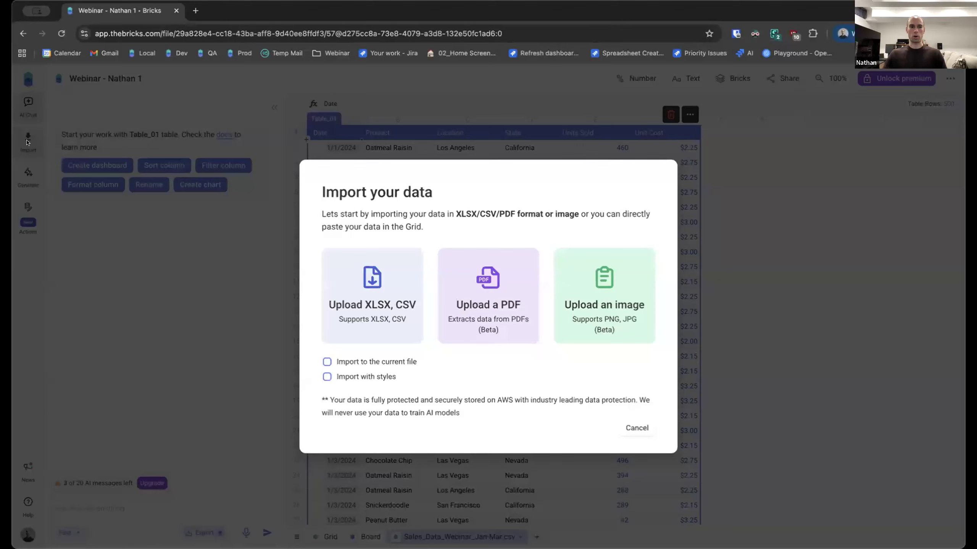
{"action": "left_click", "coordinate": [362, 363]}
{"action": "left_click", "coordinate": [370, 310]}
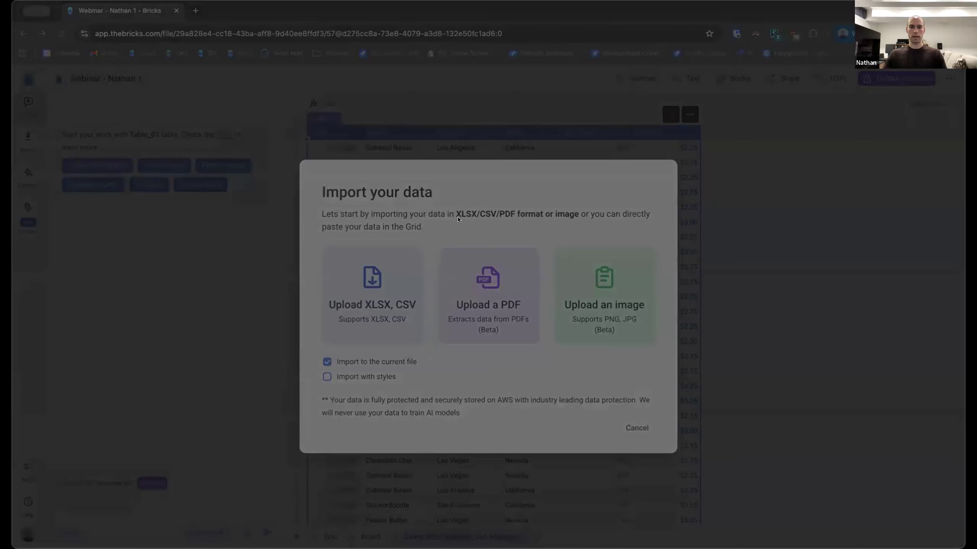
{"action": "left_click", "coordinate": [661, 374]}
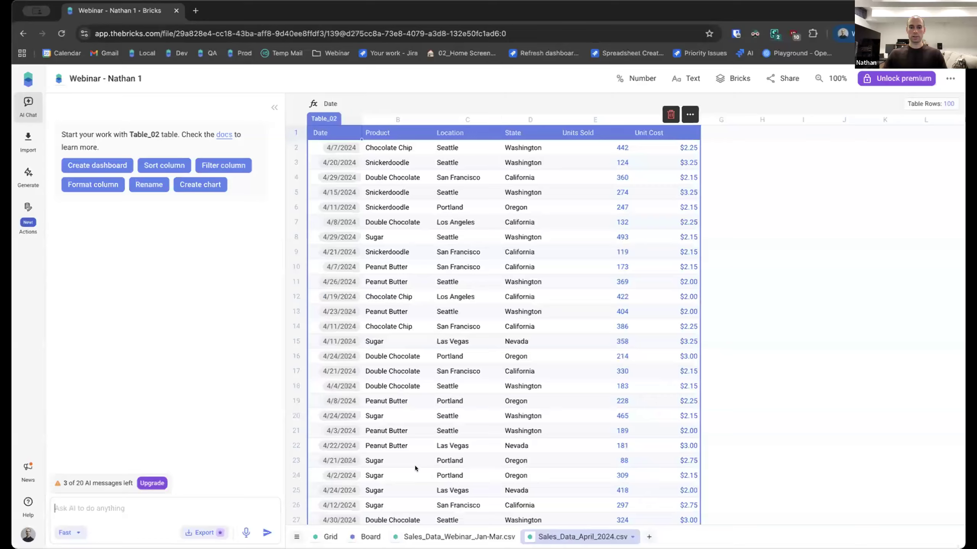
Step: Compare the January–March sales table with the April 2024 table on their separate sheets
{"action": "left_click", "coordinate": [452, 536]}
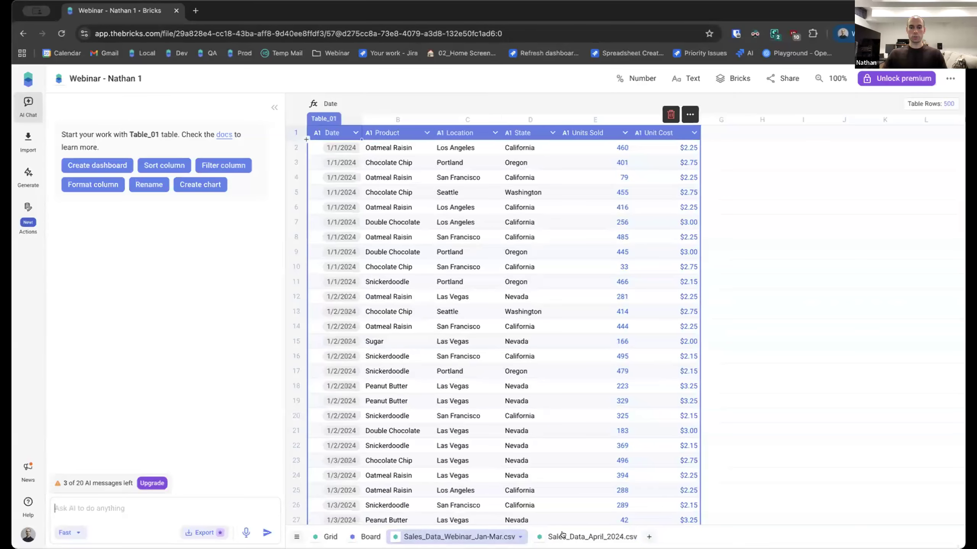
{"action": "left_click", "coordinate": [583, 533]}
{"action": "left_click", "coordinate": [460, 539]}
{"action": "left_click", "coordinate": [567, 536]}
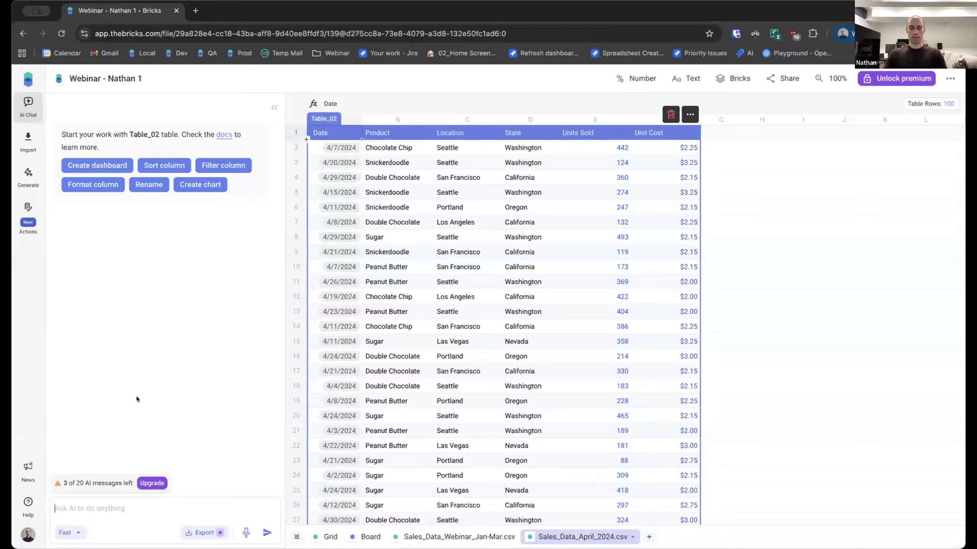
Step: Ask the AI chat to create a dashboard from Table_01 and Table_02, inserting both as table references
{"action": "type", "text": "Create a da"}
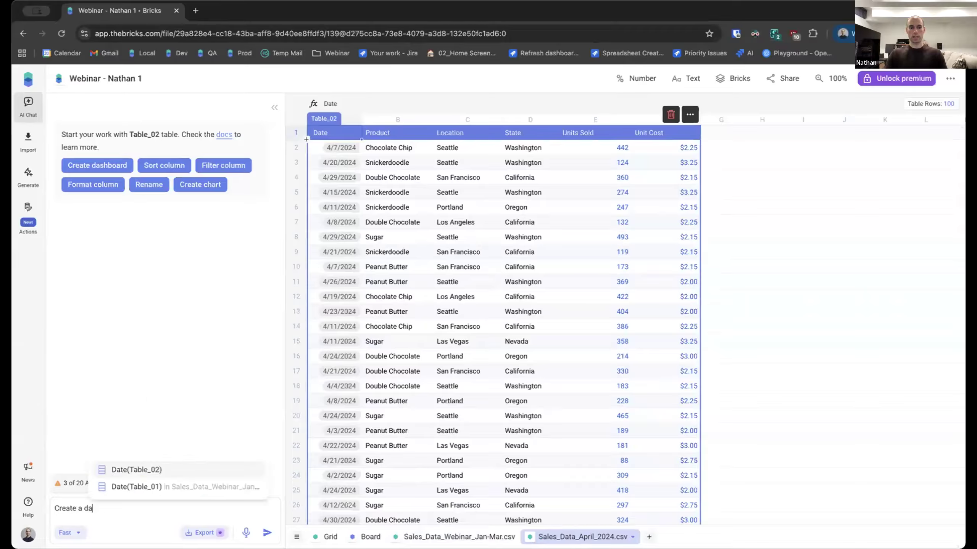
{"action": "type", "text": "hbhboard from Tab"}
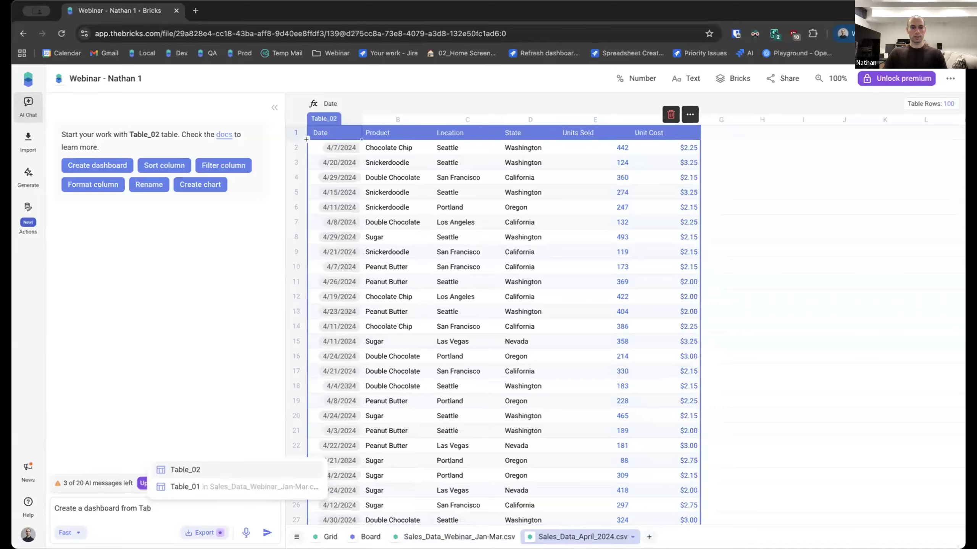
{"action": "key", "text": "Down"}
{"action": "key", "text": "Return"}
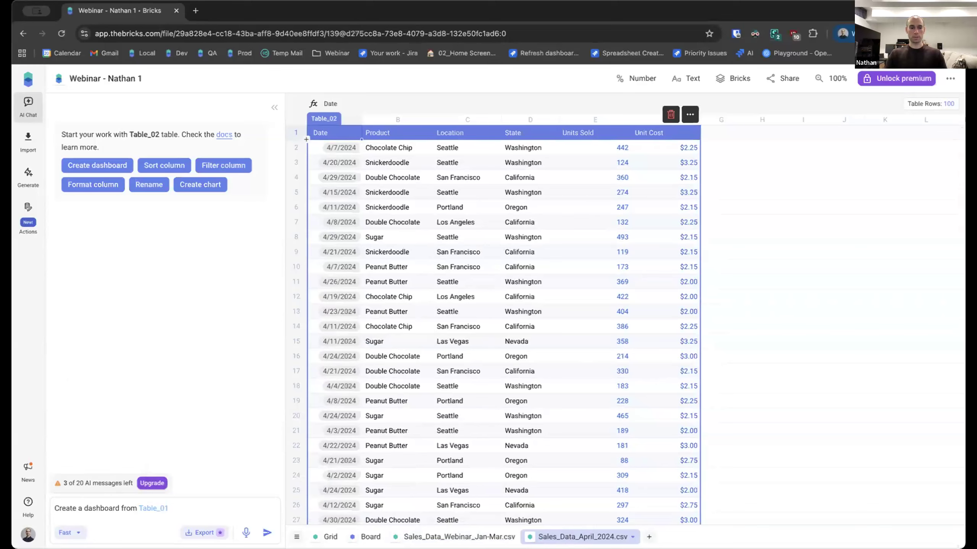
{"action": "type", "text": "and Tjabl"}
{"action": "key", "text": "BackSpace"}
{"action": "key", "text": "Return"}
{"action": "key", "text": "Return"}
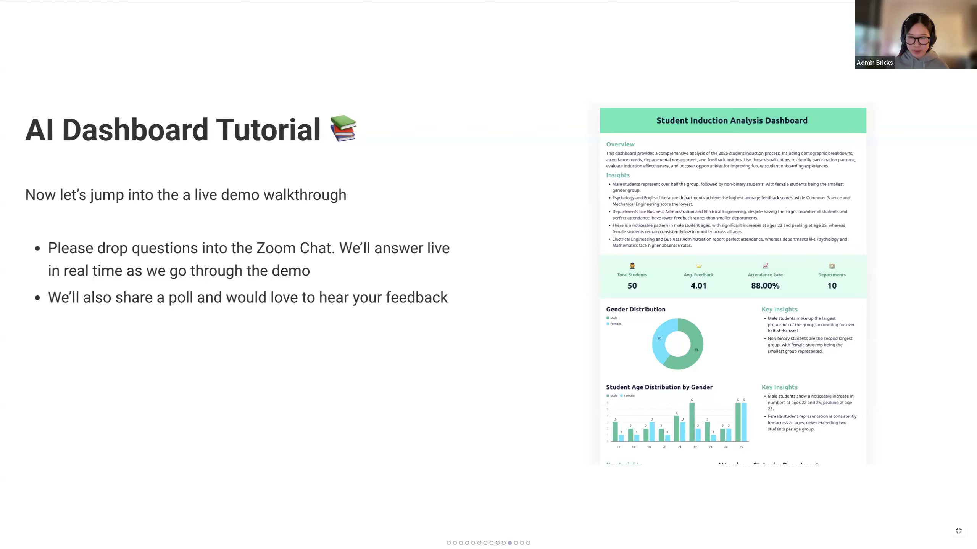
Step: Exit the webinar presentation at the AI Dashboard Tutorial slide and present again from the Product Roadmap section
{"action": "key", "text": "Escape"}
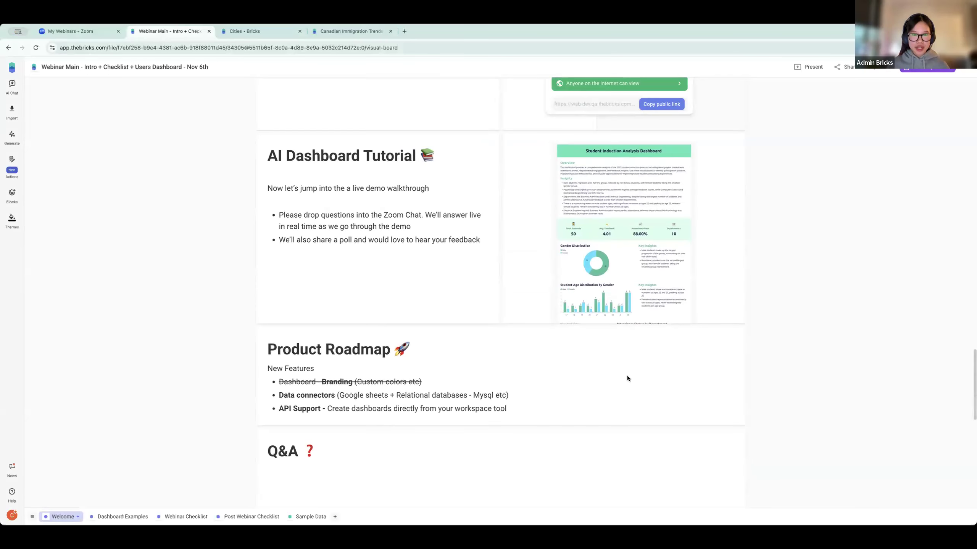
{"action": "left_click", "coordinate": [627, 376]}
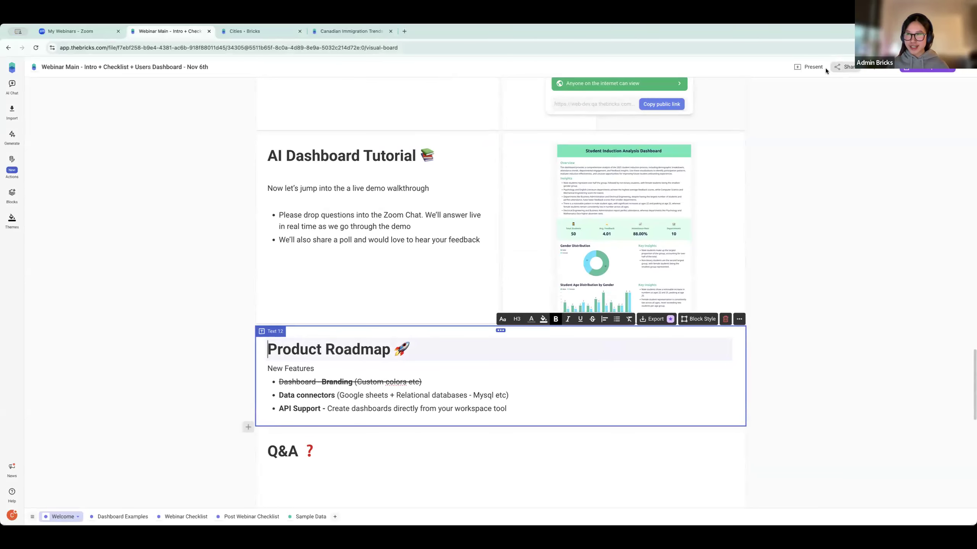
{"action": "left_click", "coordinate": [810, 66]}
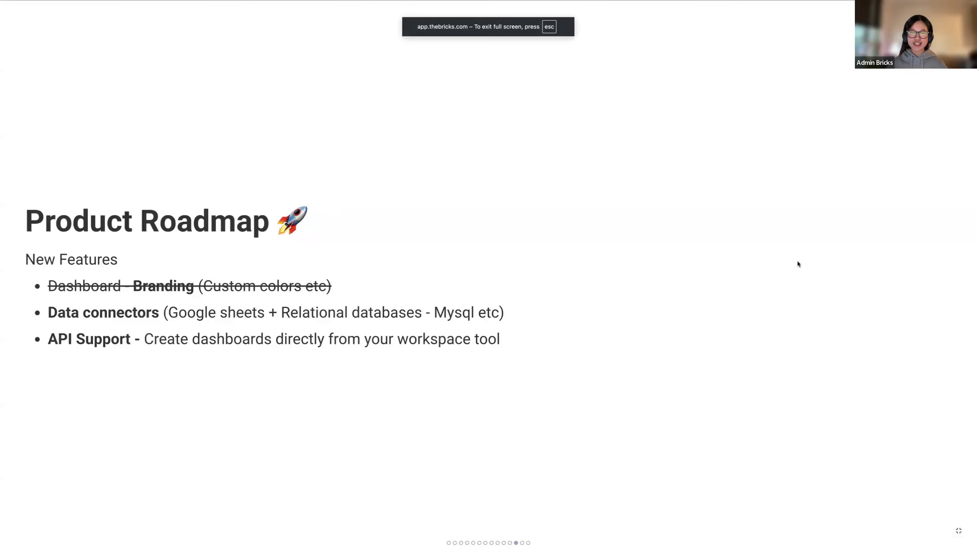